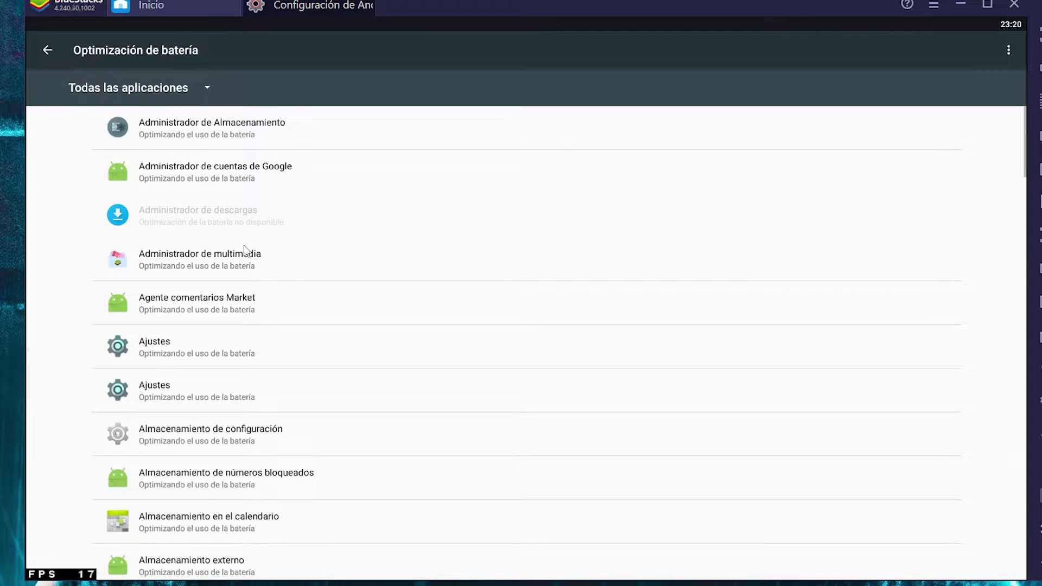
Reopen the battery optimization list for all applications (Todas las aplicaciones) and look through its entries
left_click(48, 51)
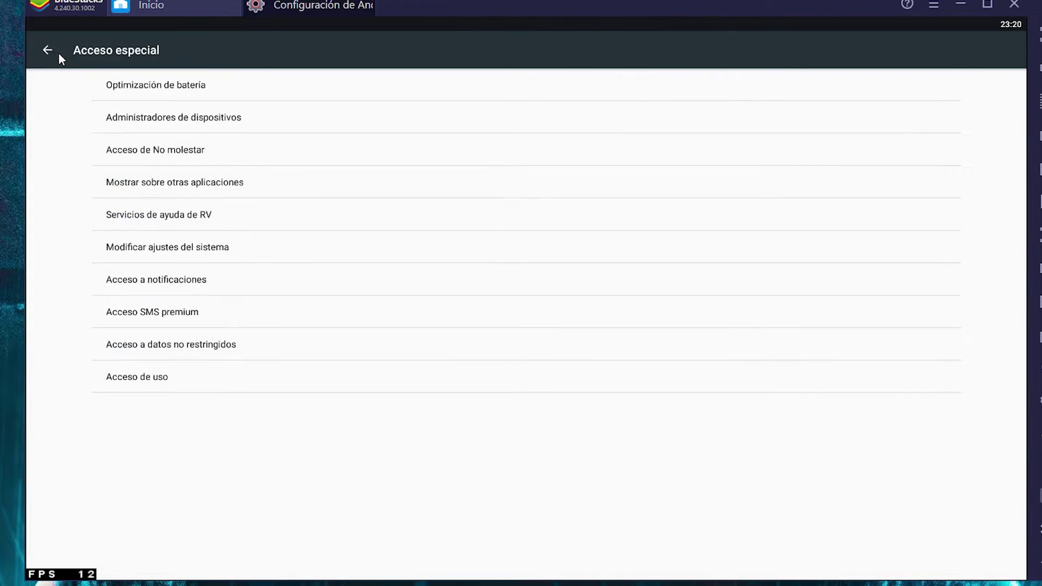
left_click(137, 88)
left_click(172, 88)
left_click(136, 124)
scroll(359, 250, "down", 20)
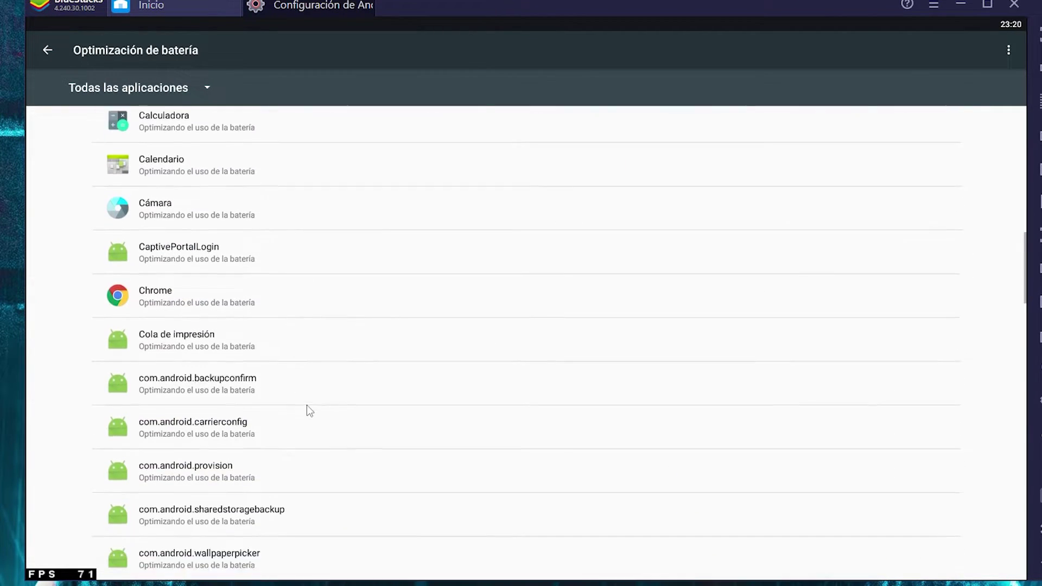
scroll(298, 405, "down", 20)
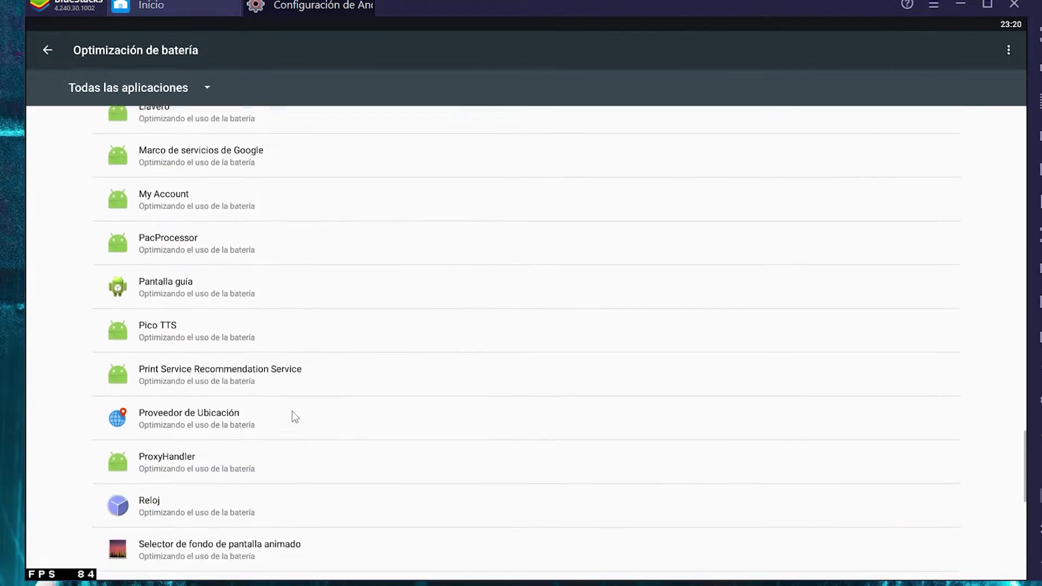
scroll(258, 430, "down", 10)
scroll(249, 467, "up", 10)
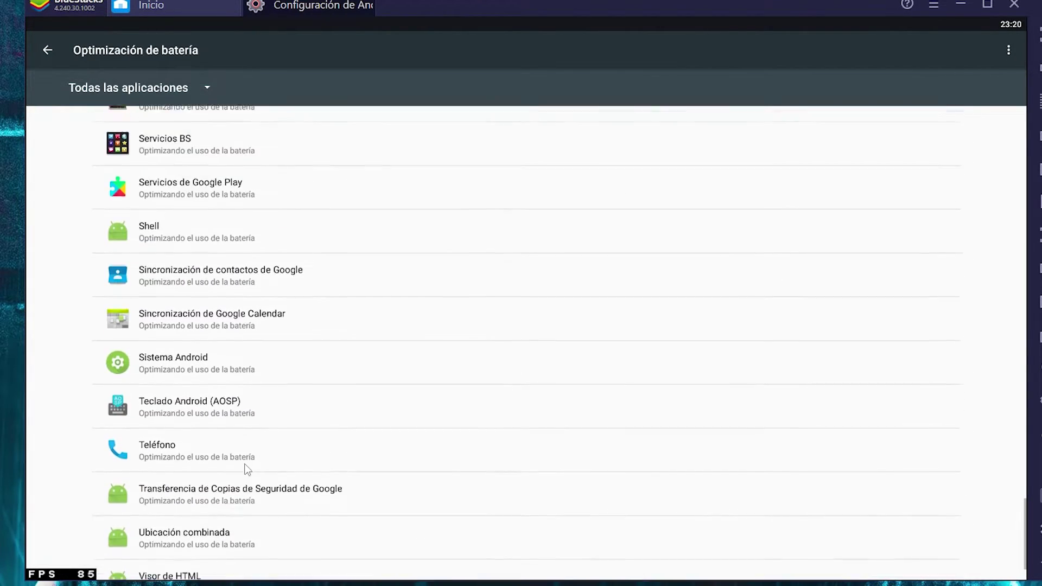
scroll(241, 464, "up", 20)
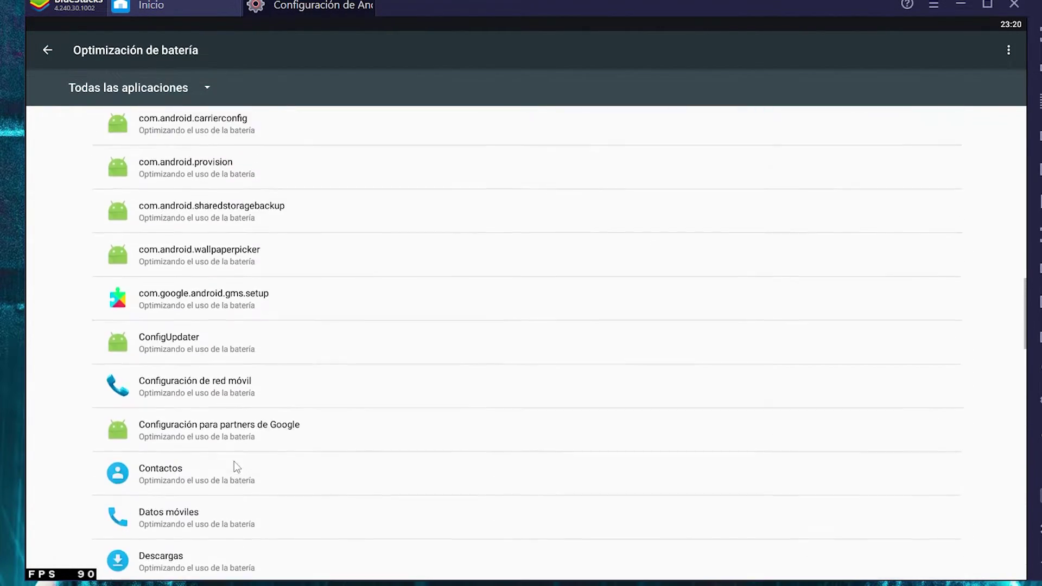
scroll(225, 451, "up", 6)
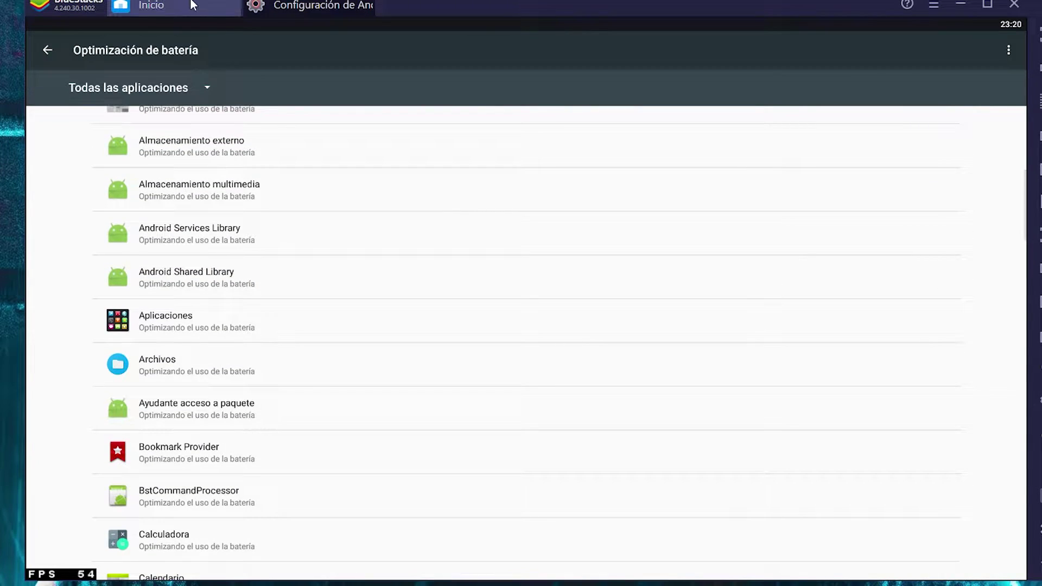
Open the Garena Free Fire result from a game search for "free" and start the Google Play sign-in
left_click(142, 7)
left_click(883, 48)
type("free")
key("Return")
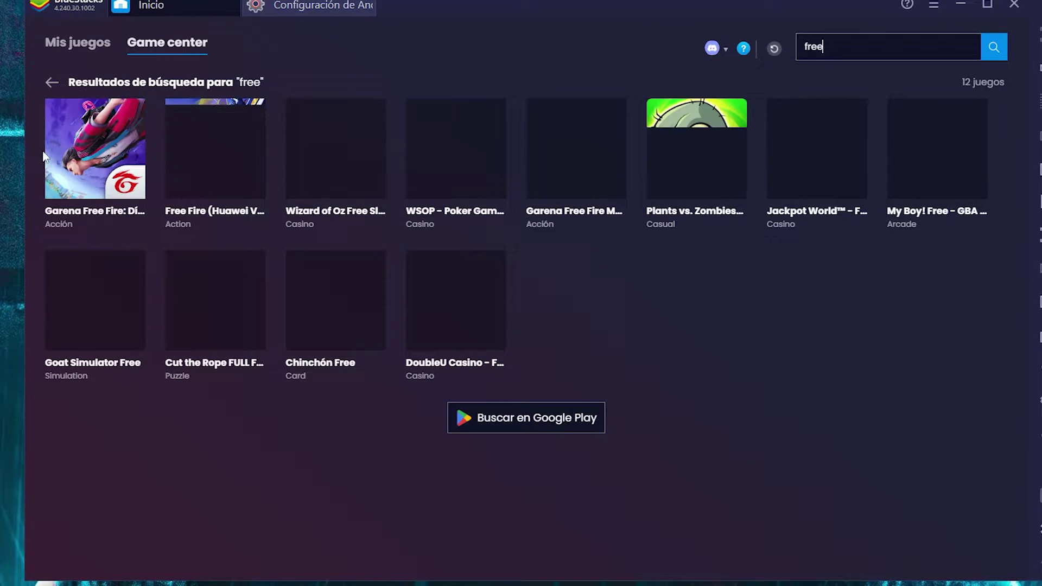
left_click(89, 158)
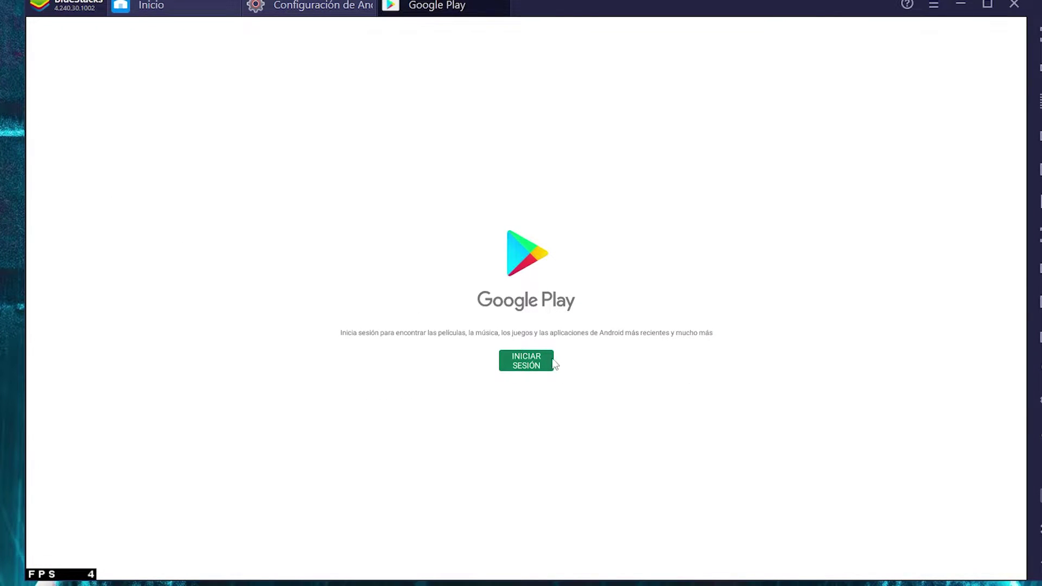
left_click(544, 353)
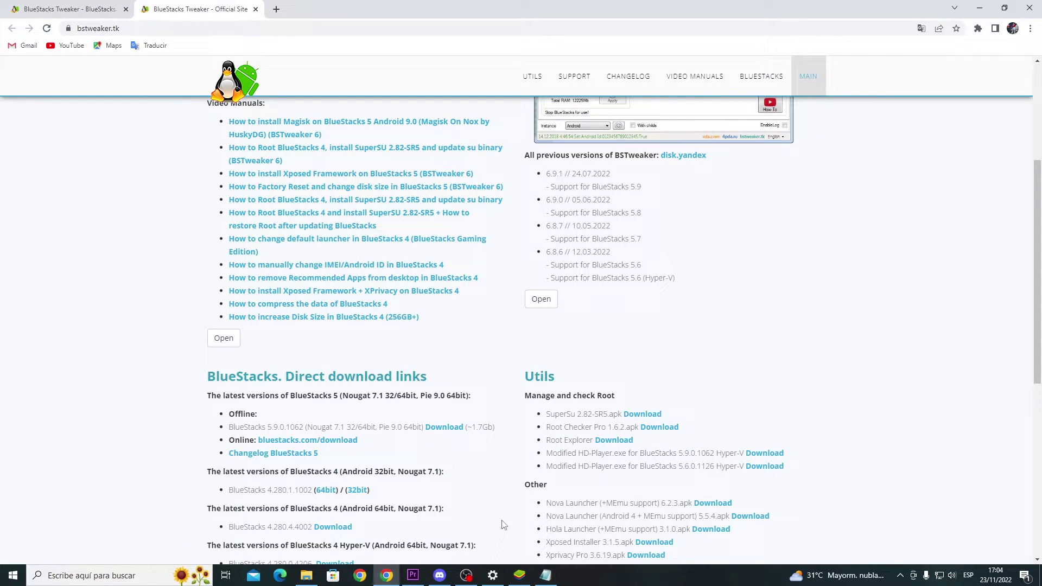
Run BlueStacksTweaker5 as administrator from the BSTweaker5 folder in Descargas
left_click(470, 578)
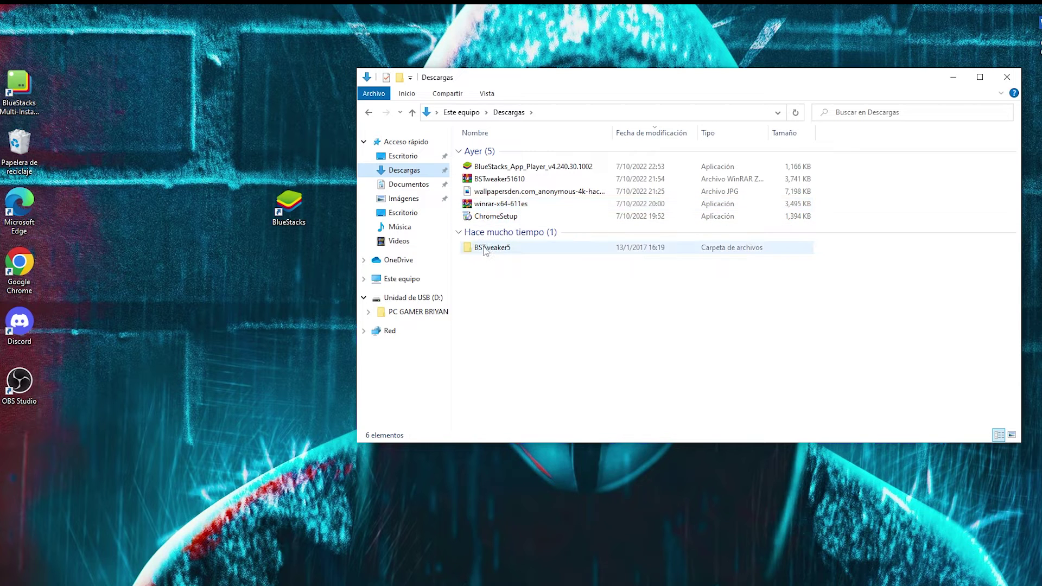
double_click(488, 249)
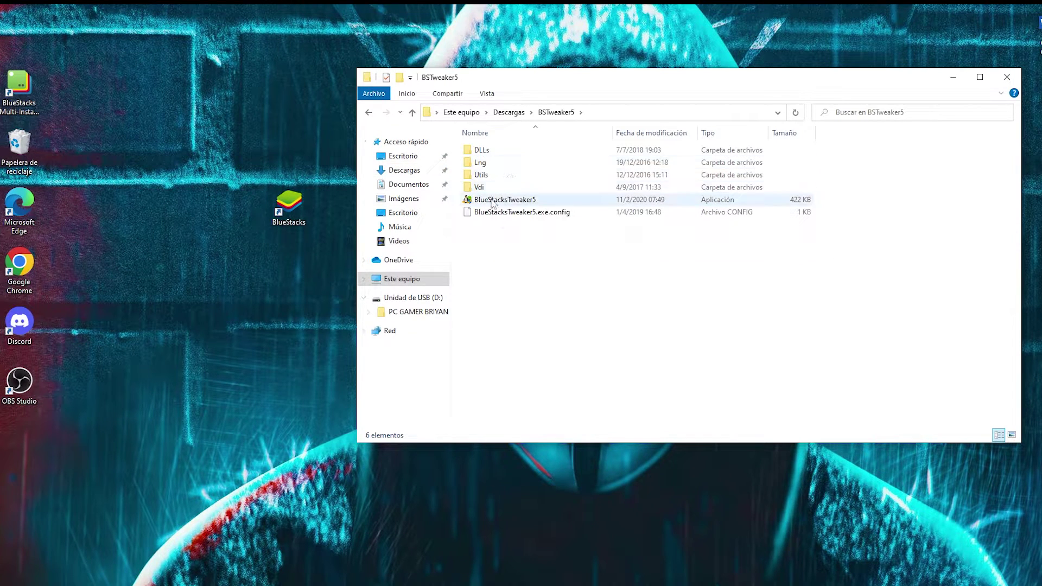
double_click(521, 205)
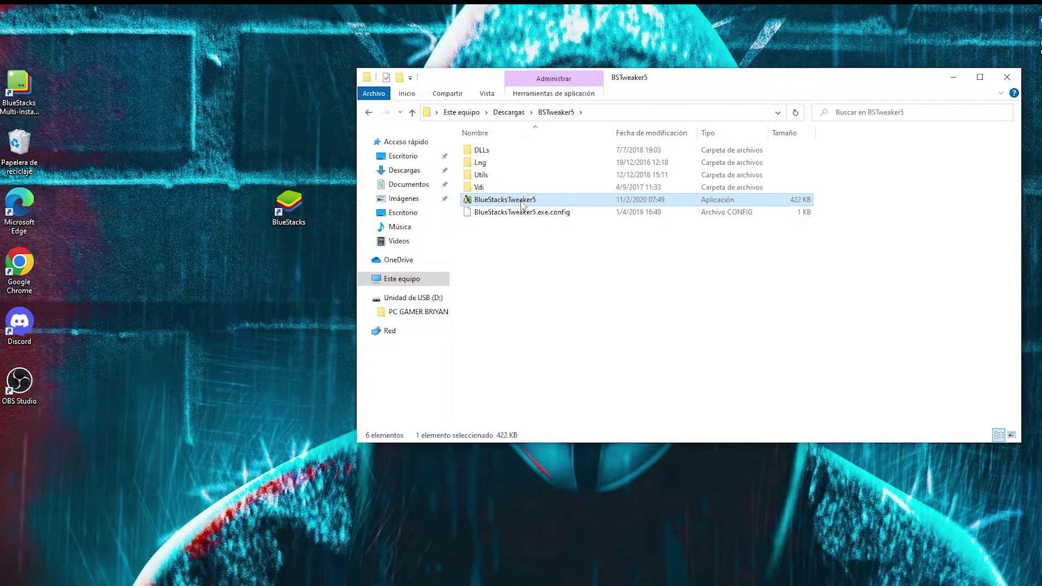
right_click(521, 202)
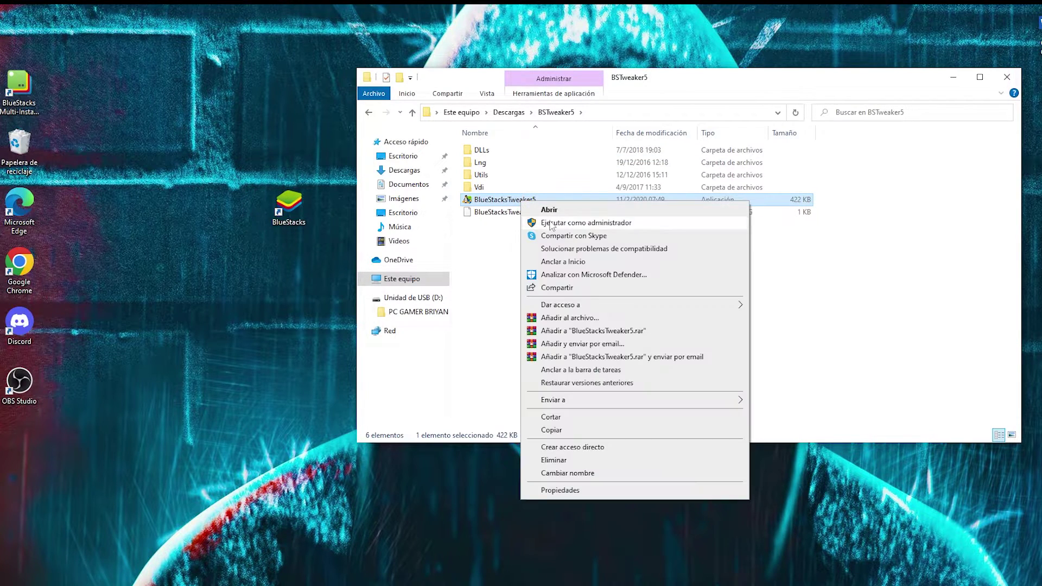
left_click(583, 224)
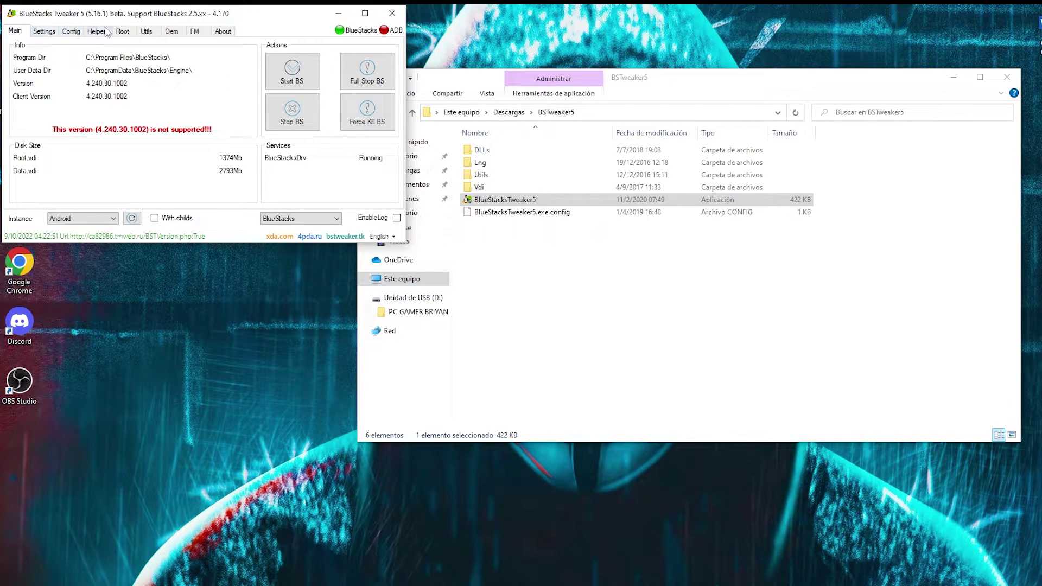
Force kill BlueStacks and unlock it for root access
left_click(371, 118)
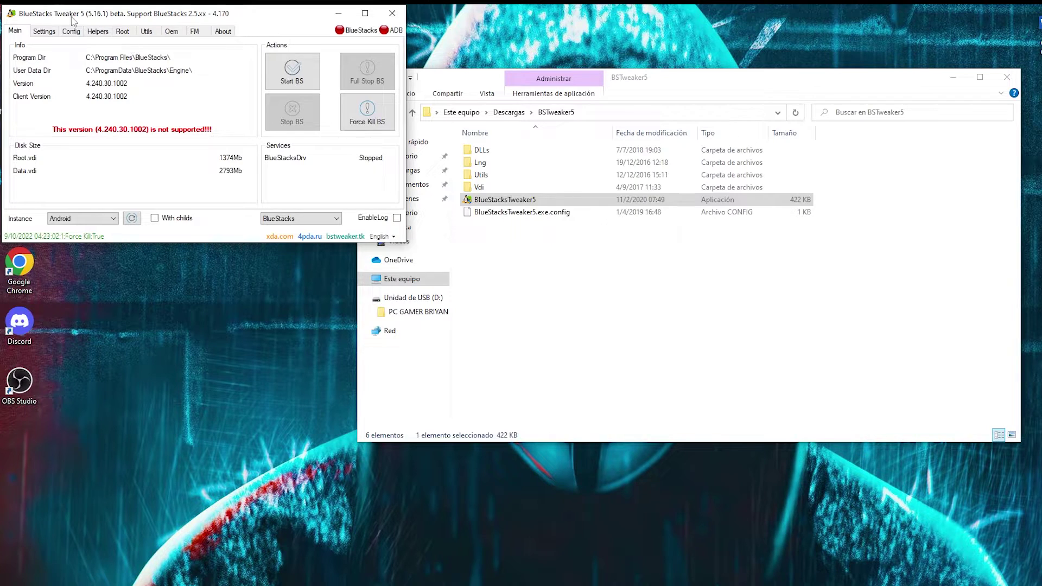
left_click(122, 31)
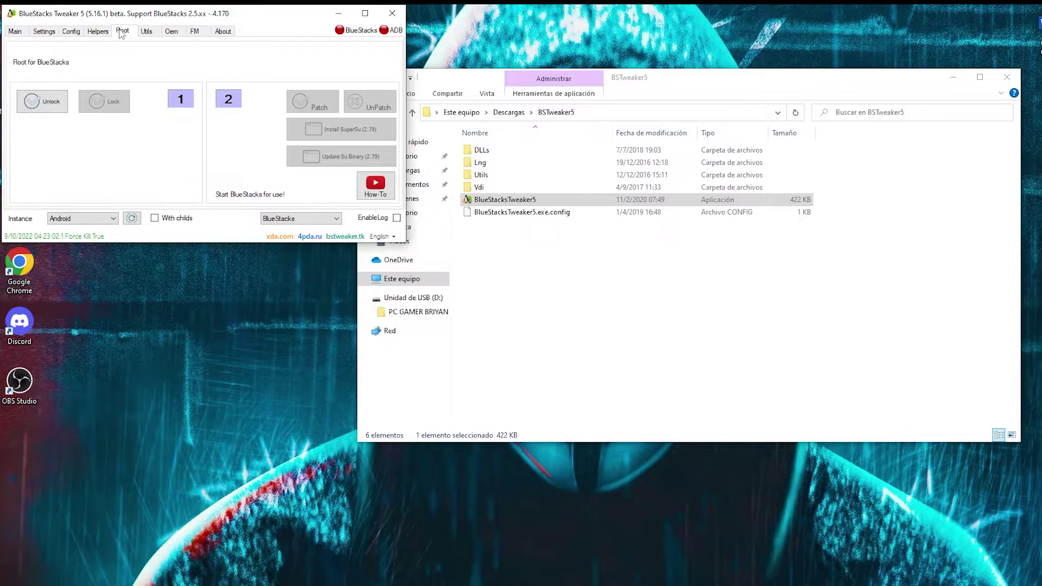
left_click(49, 106)
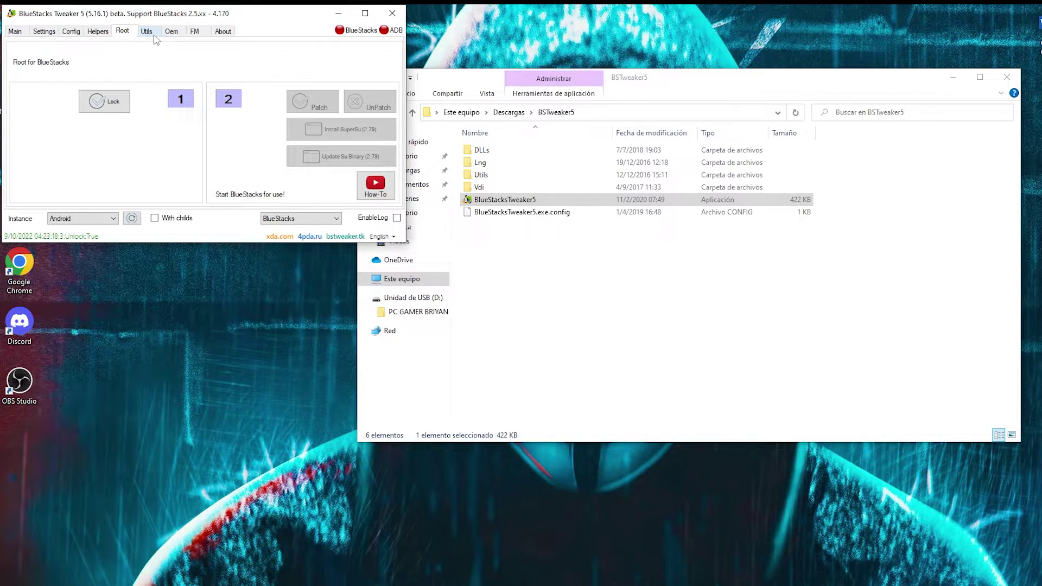
Start BlueStacks from the tweaker and apply the root patch to the running emulator
left_click(17, 33)
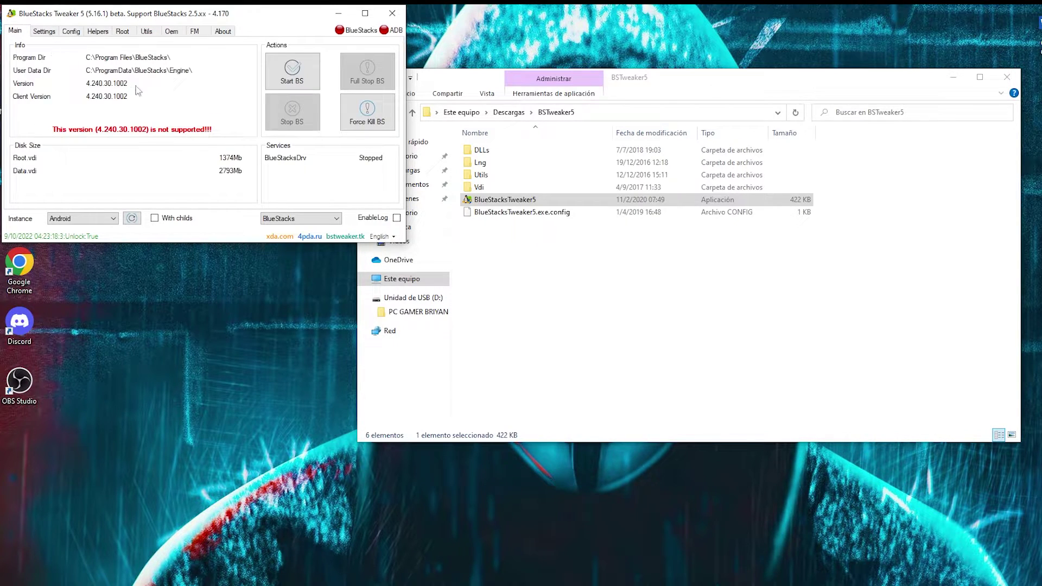
left_click(289, 73)
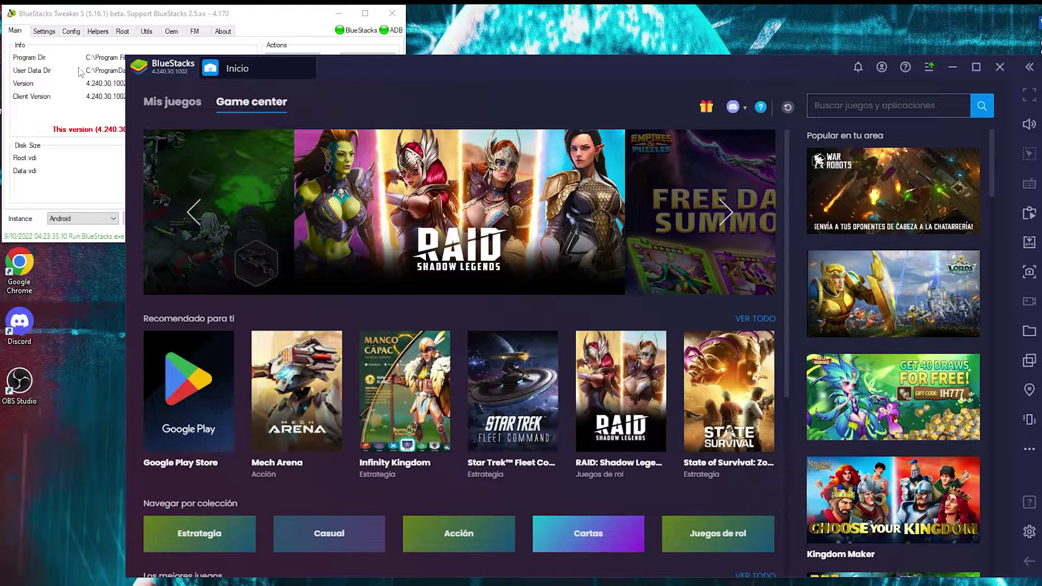
left_click(121, 31)
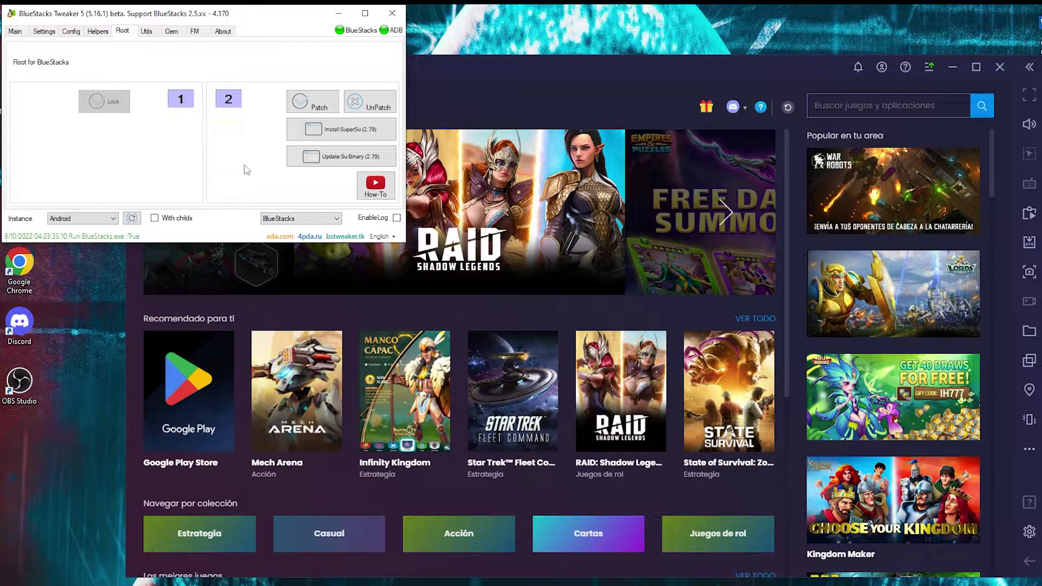
left_click(308, 106)
Force kill BlueStacks and apply a DPI of 440 to the Android instance
left_click(16, 31)
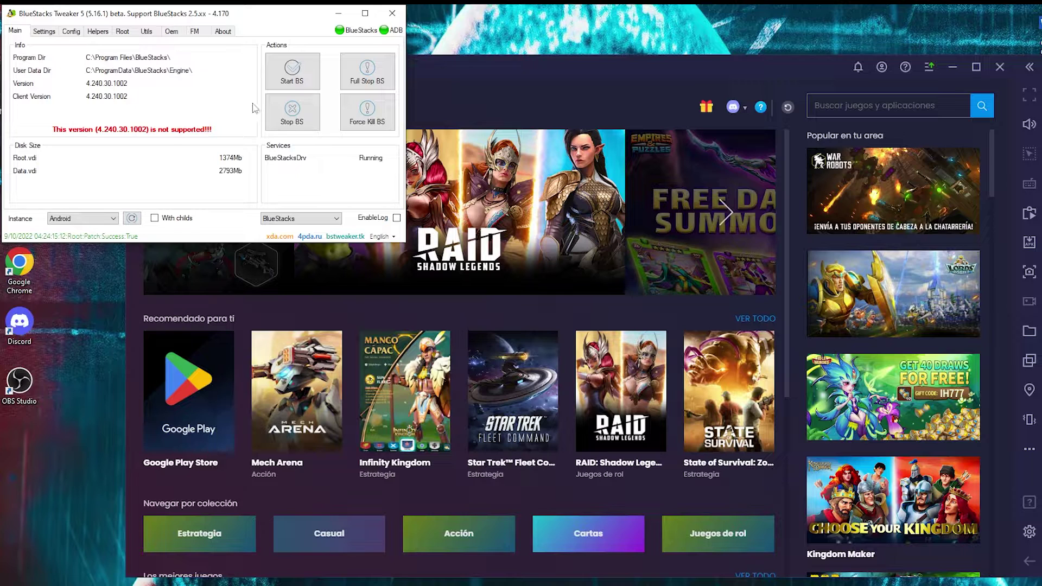
left_click(371, 122)
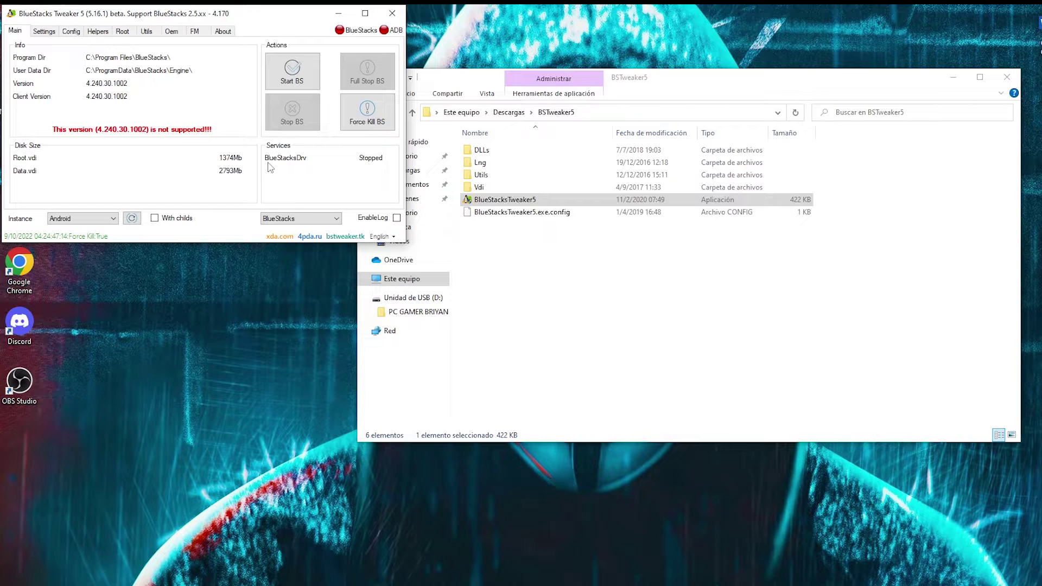
left_click(69, 32)
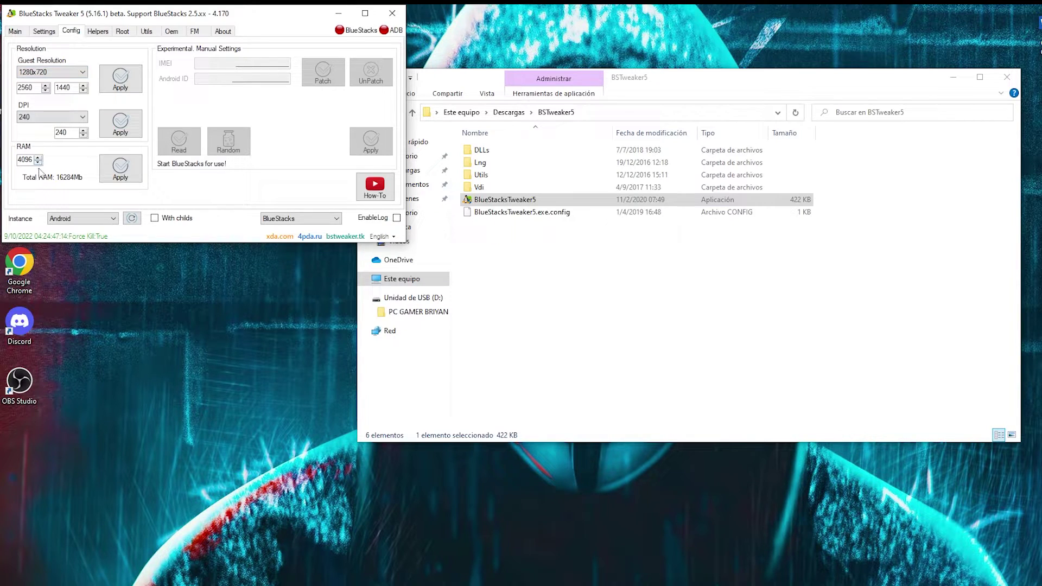
left_click(81, 118)
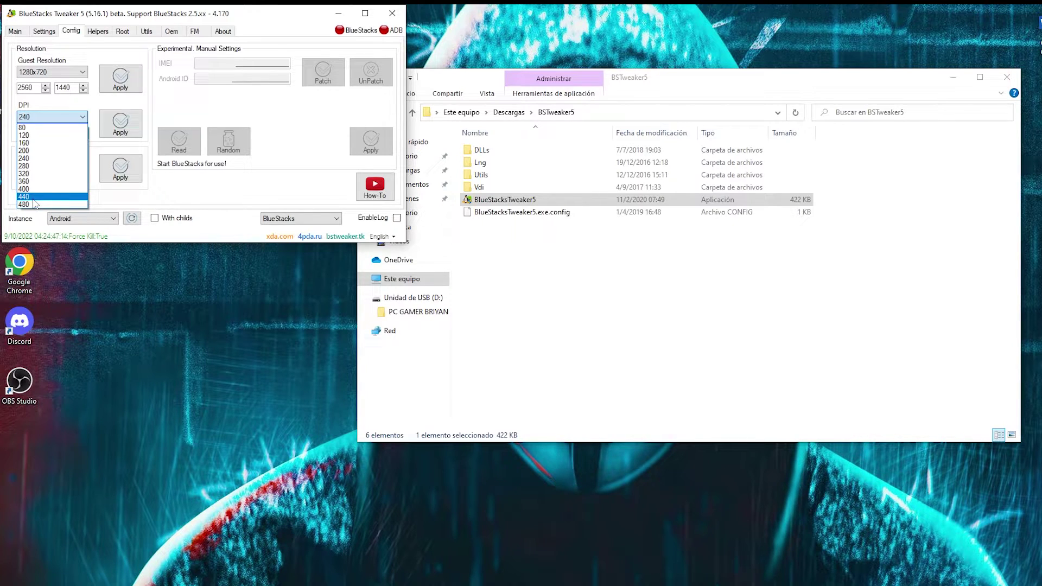
left_click(34, 199)
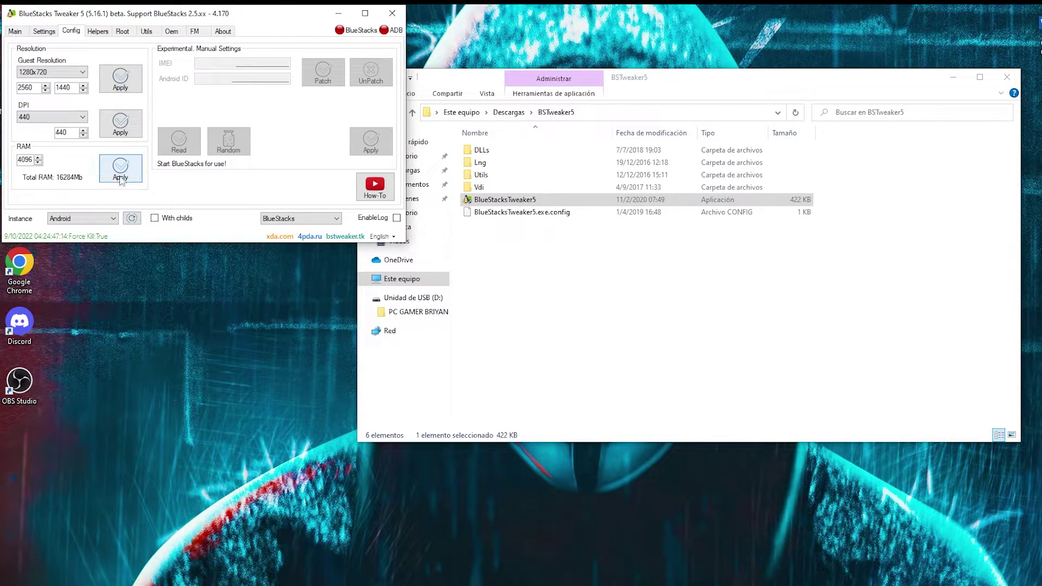
left_click(129, 130)
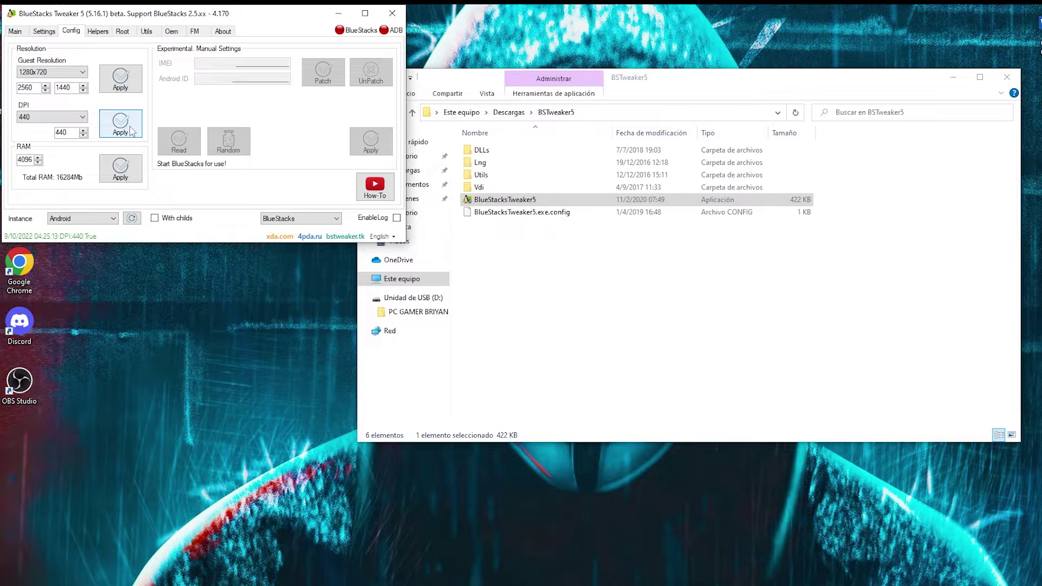
Start BlueStacks, search its games for "free" and install Garena Free Fire: Día Booyah from Google Play
left_click(15, 32)
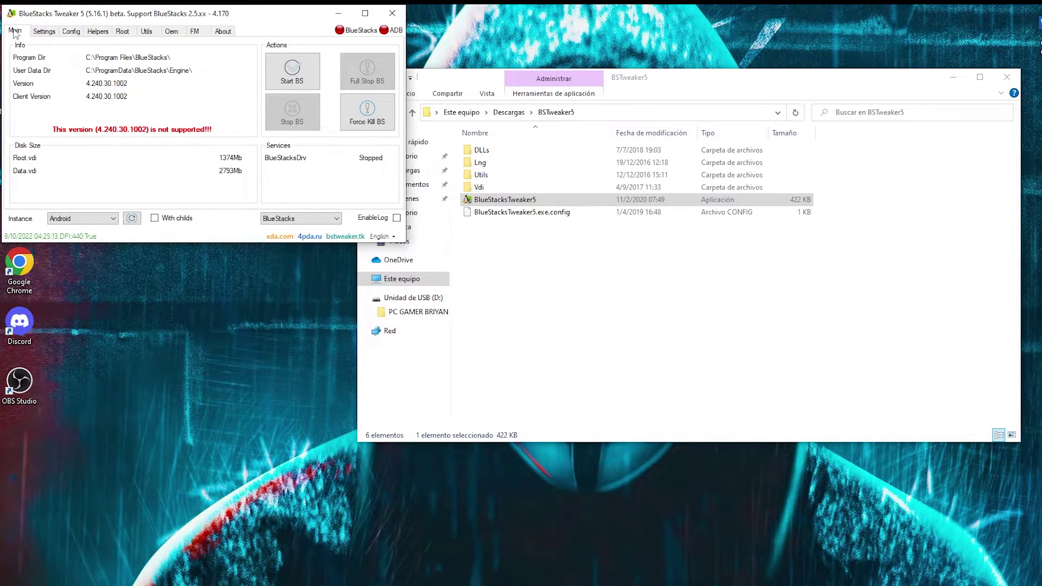
left_click(280, 65)
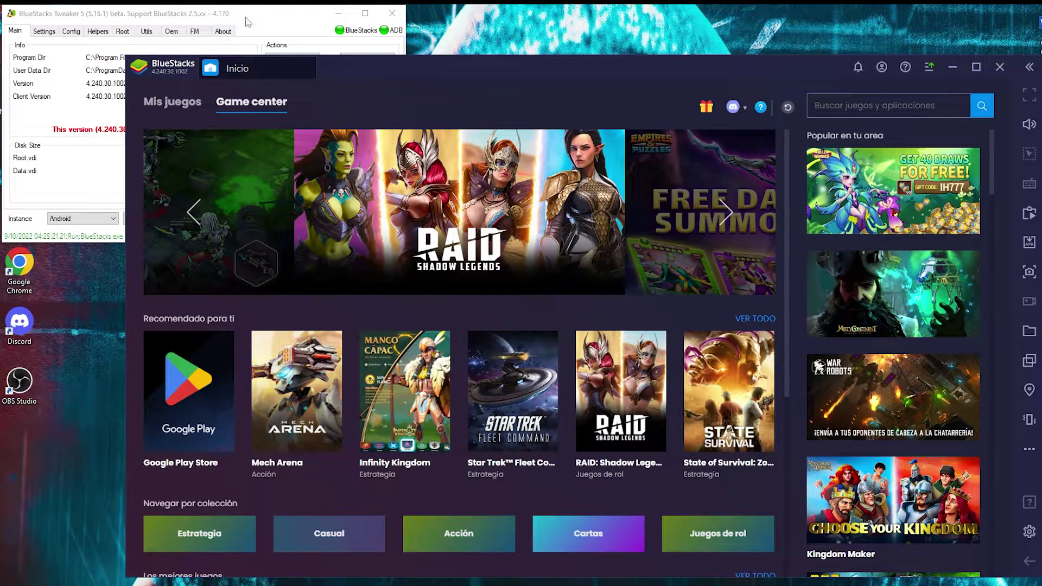
left_click(887, 103)
type("free\\")
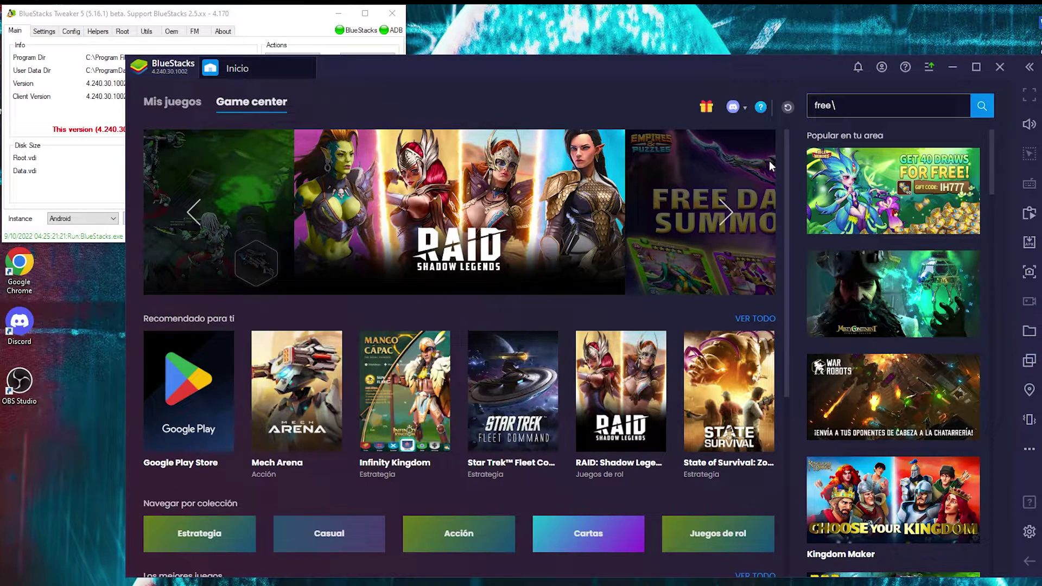
key("BackSpace")
key("Return")
left_click(189, 195)
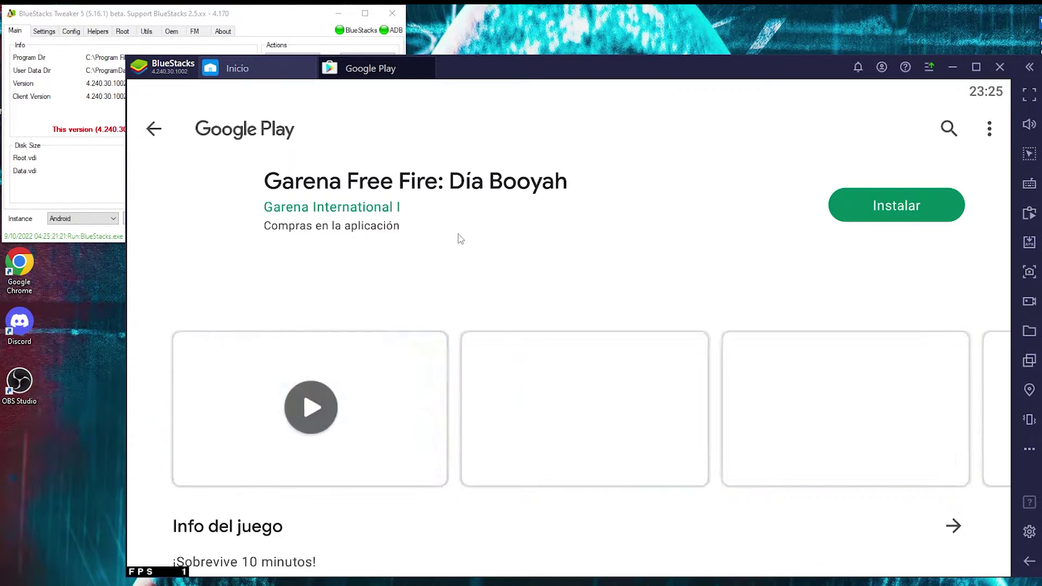
left_click(902, 202)
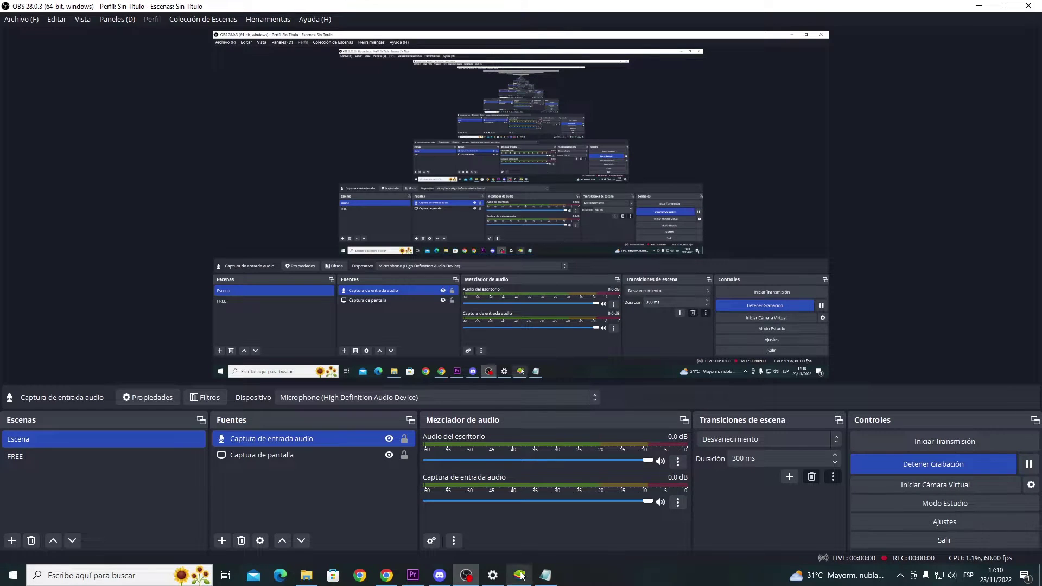
Switch to BlueStacks and close the Android settings (Configuración de Android)
left_click(519, 575)
left_click(744, 46)
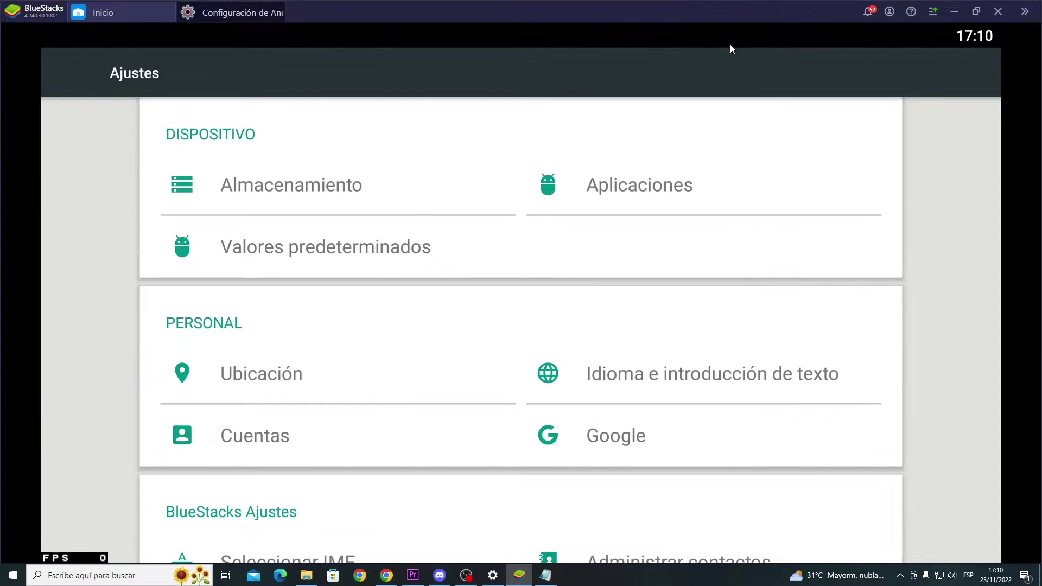
left_click(283, 9)
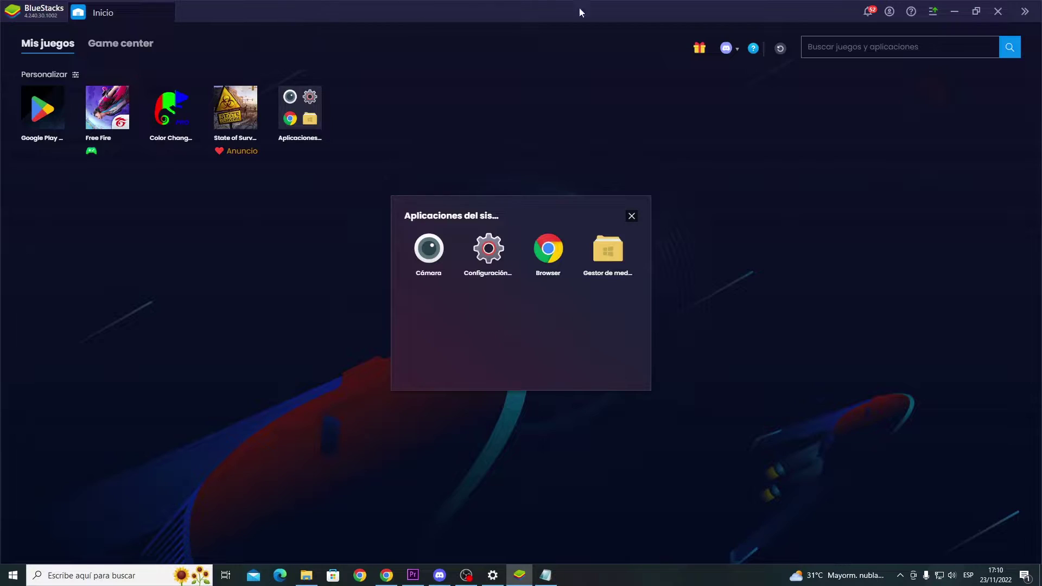
Open the BlueStacks settings to examine the display (Visualizador) options and the Engine graphics options
left_click(932, 11)
left_click(881, 35)
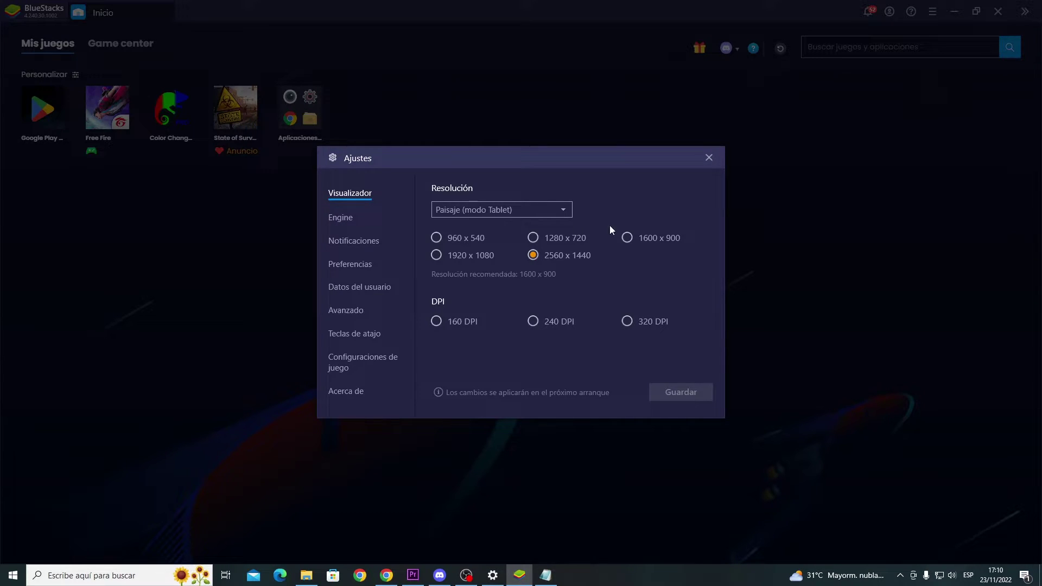
left_click(347, 218)
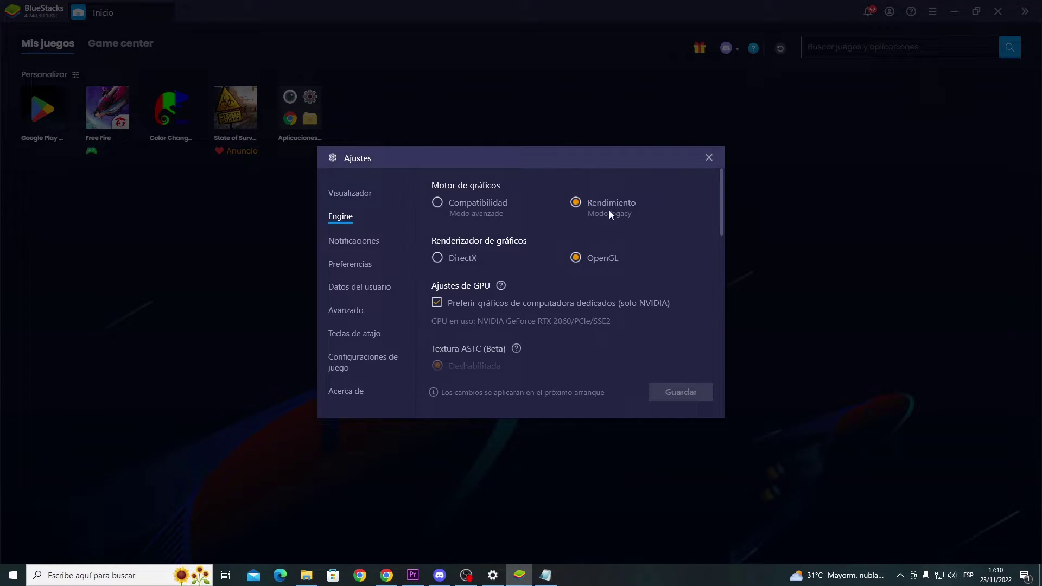
Examine the Engine graphics and GPU options and the available choices for CPU, CPU cores (Núcleos de CPU) and RAM
scroll(721, 187, "down", 1)
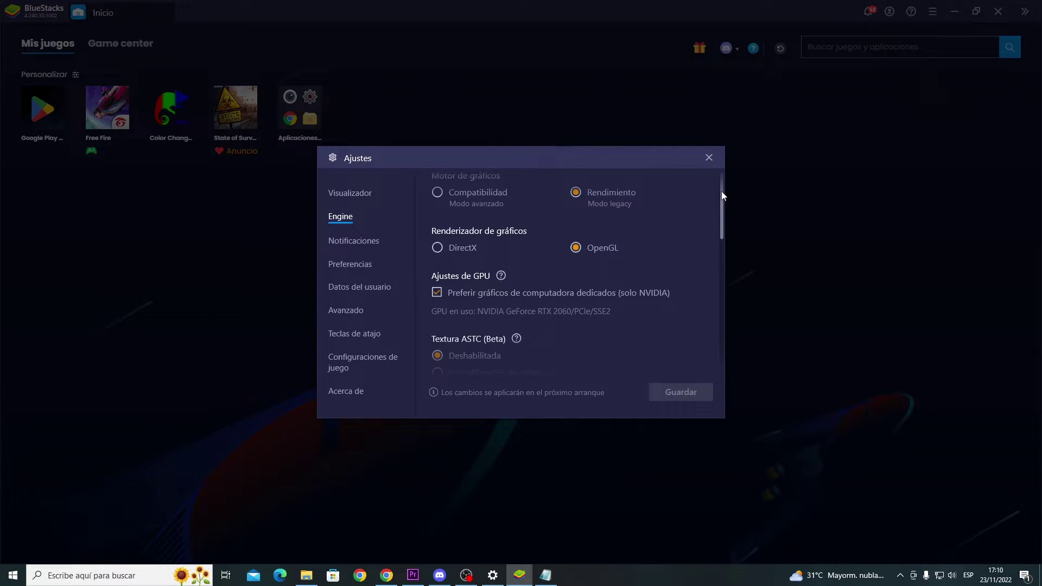
left_click_drag(719, 234, 714, 213)
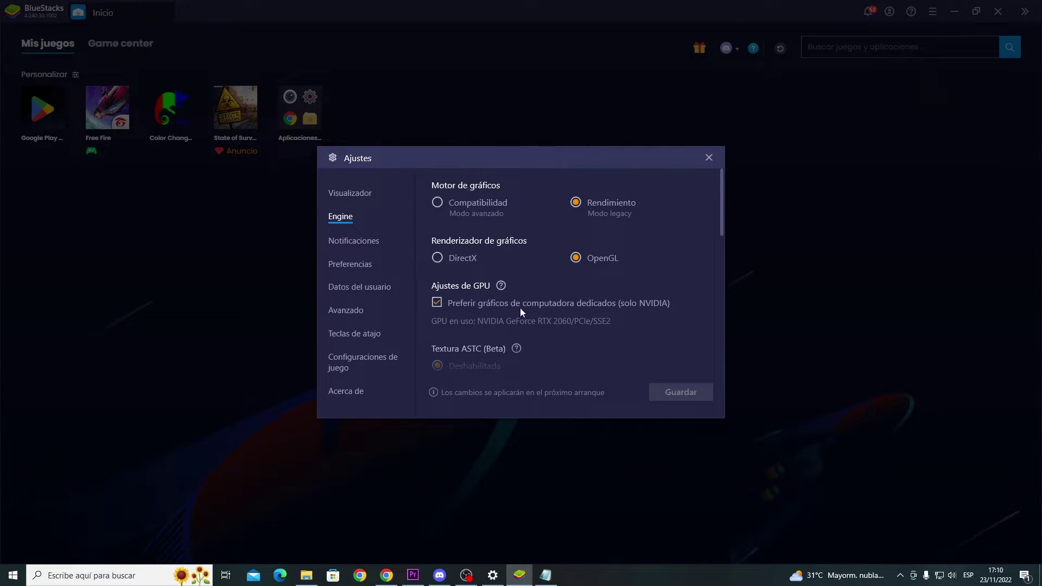
left_click_drag(717, 223, 714, 300)
left_click(505, 229)
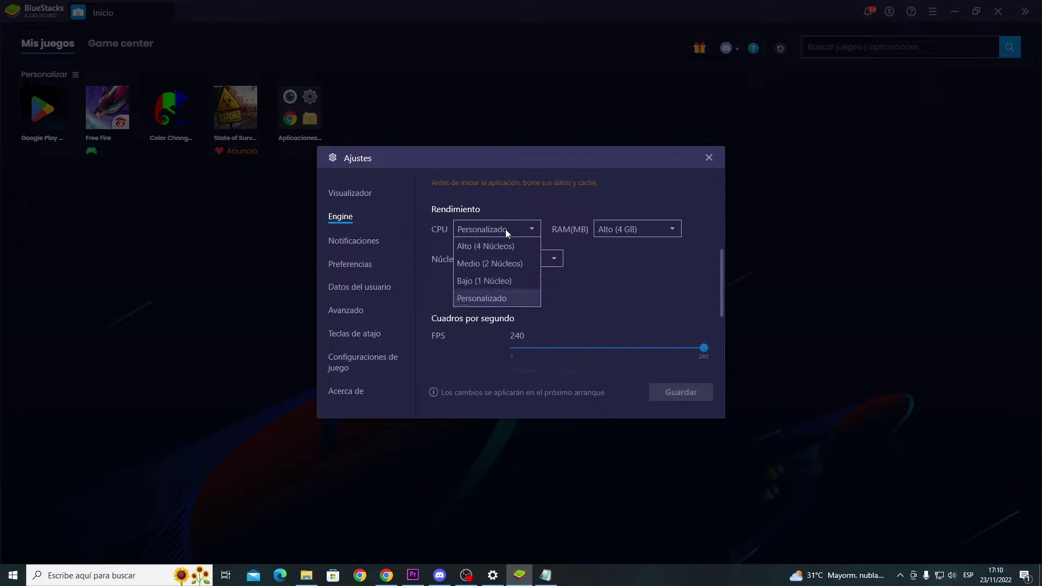
left_click(506, 229)
left_click(506, 229)
left_click(506, 229)
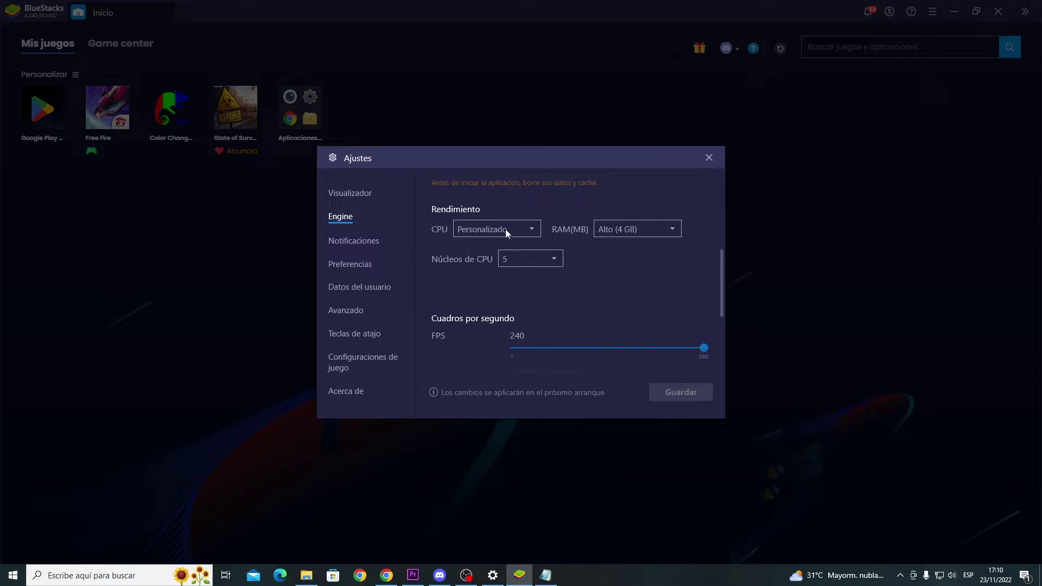
left_click(506, 229)
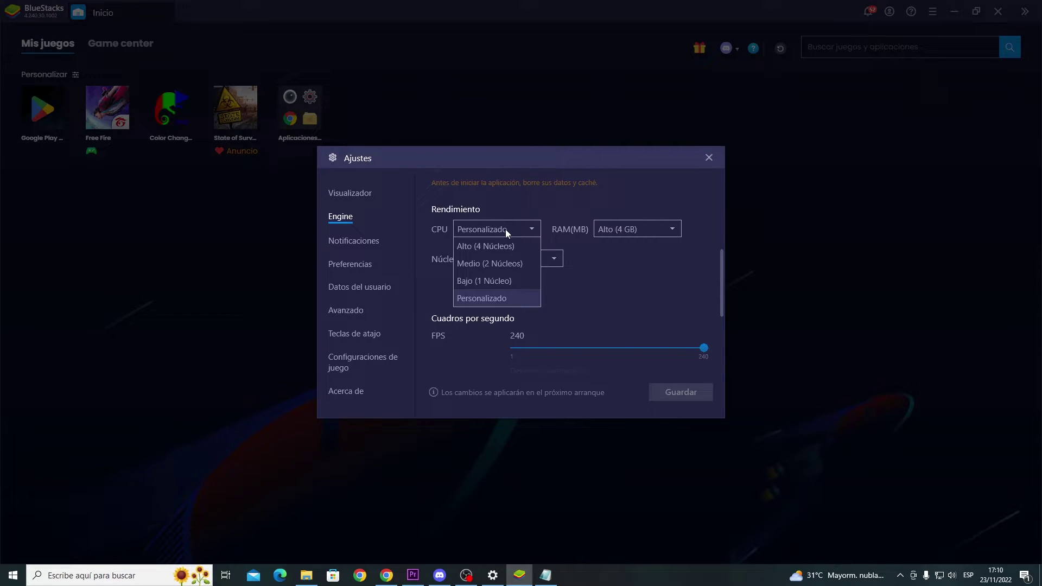
left_click(554, 258)
left_click(553, 258)
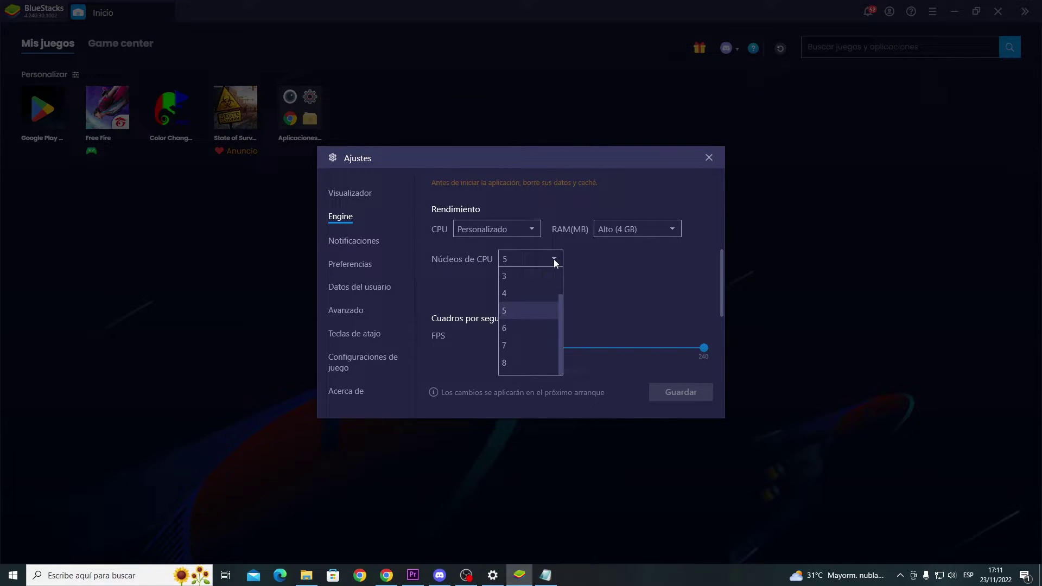
left_click(554, 259)
left_click(629, 228)
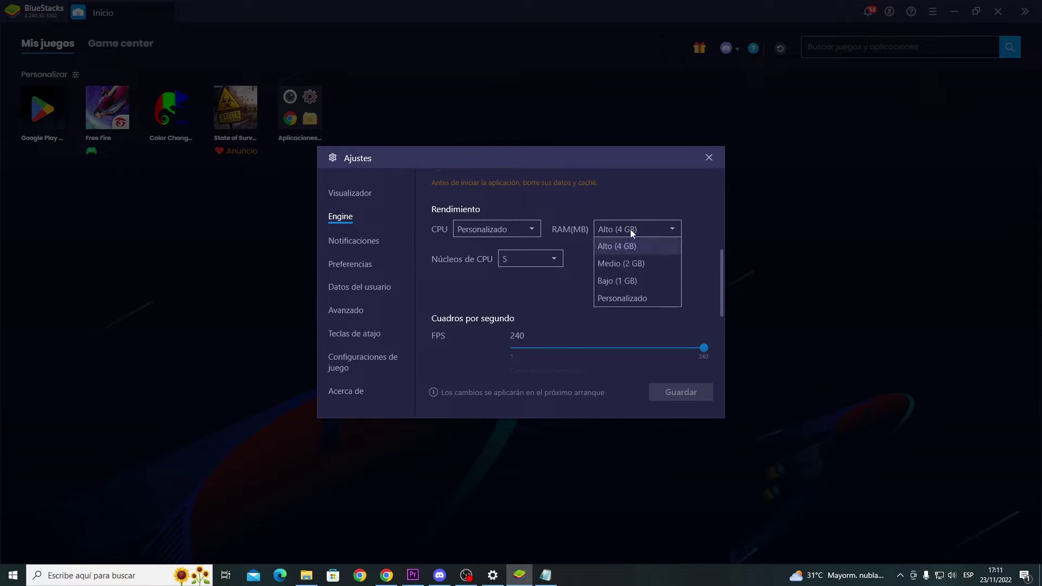
left_click(693, 327)
left_click(648, 230)
left_click(651, 238)
Set the Engine frame rate (Cuadros por segundo) to 90 FPS and save the change
left_click_drag(721, 262, 584, 285)
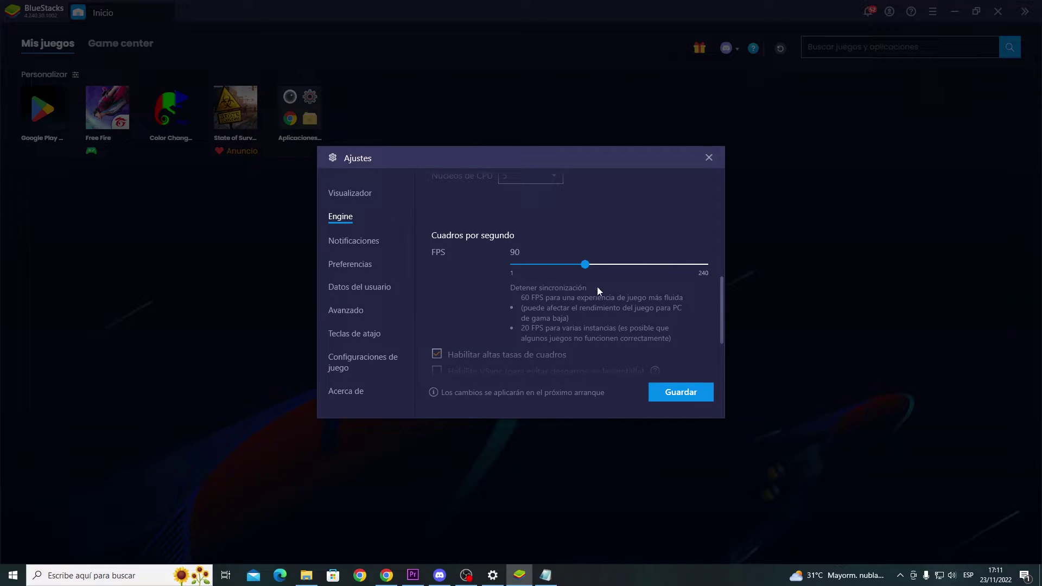
left_click(684, 398)
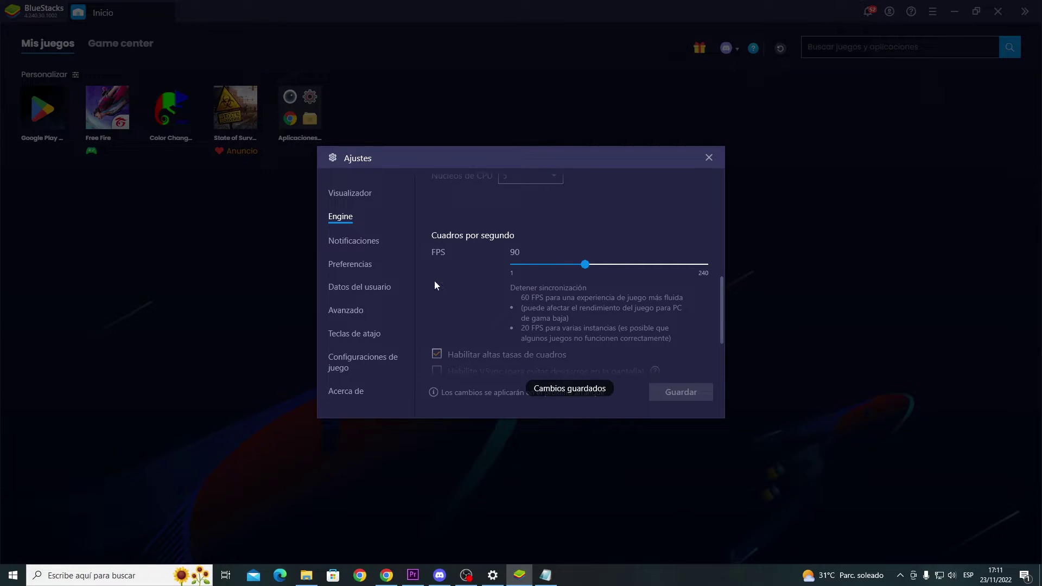
scroll(721, 279, "up", 3)
scroll(721, 276, "down", 3)
Review the Notificaciones, Preferencias, Datos del usuario and Avanzado settings, including the list of predefined device profiles
left_click(373, 240)
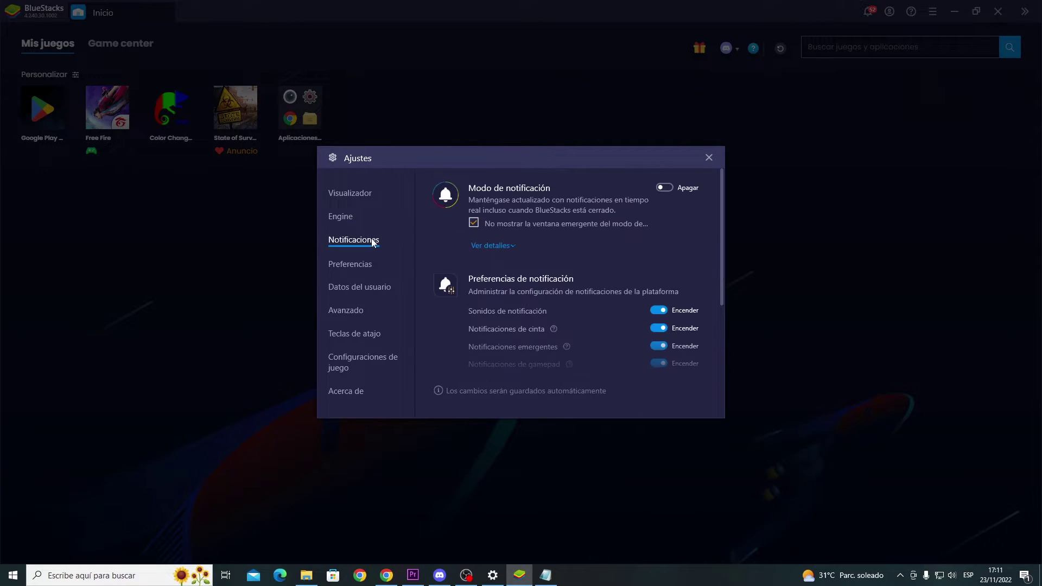
left_click(366, 263)
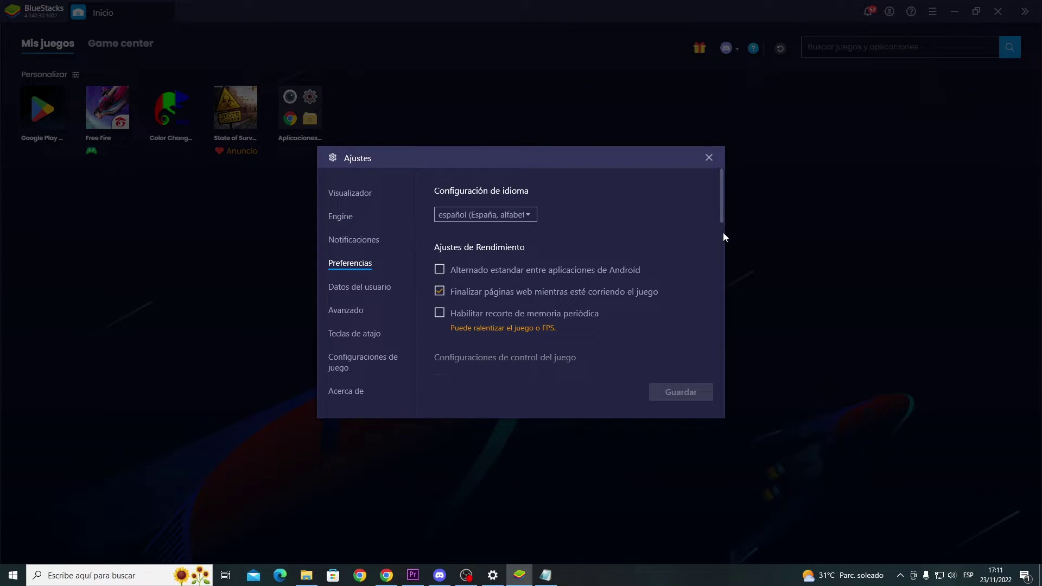
left_click_drag(717, 223, 703, 367)
left_click(366, 287)
left_click(359, 318)
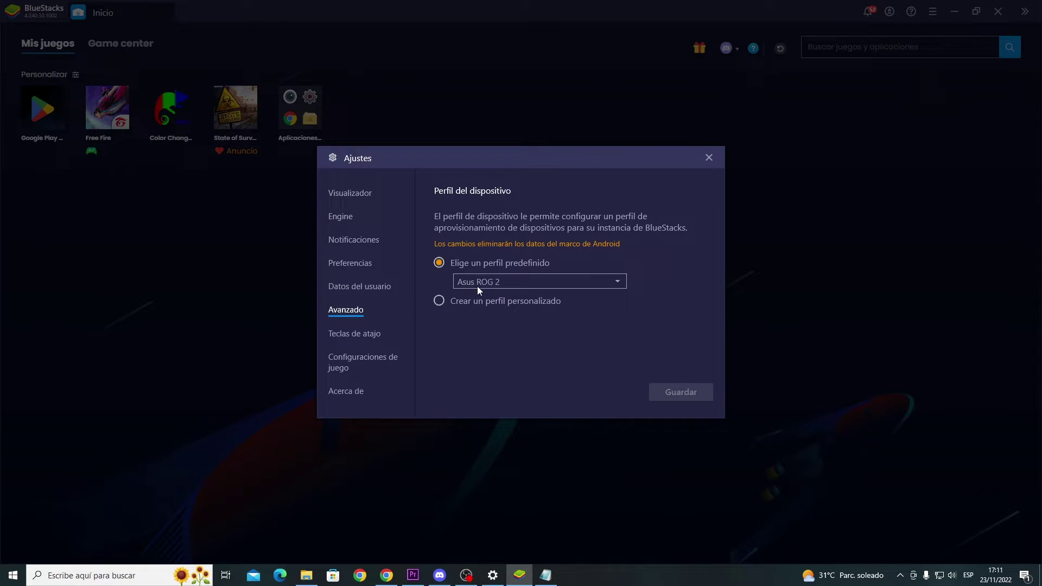
left_click(536, 284)
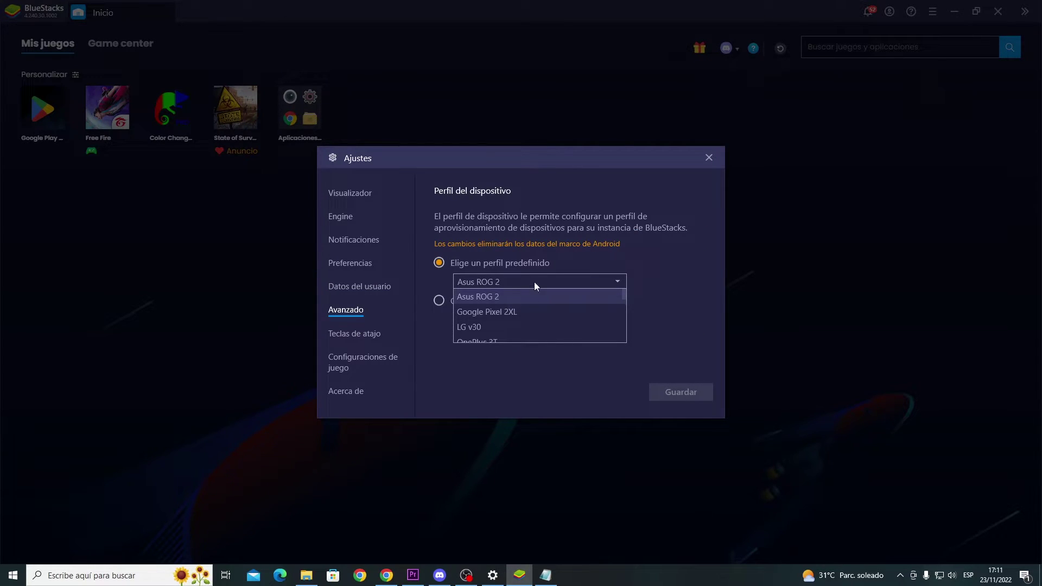
left_click(508, 281)
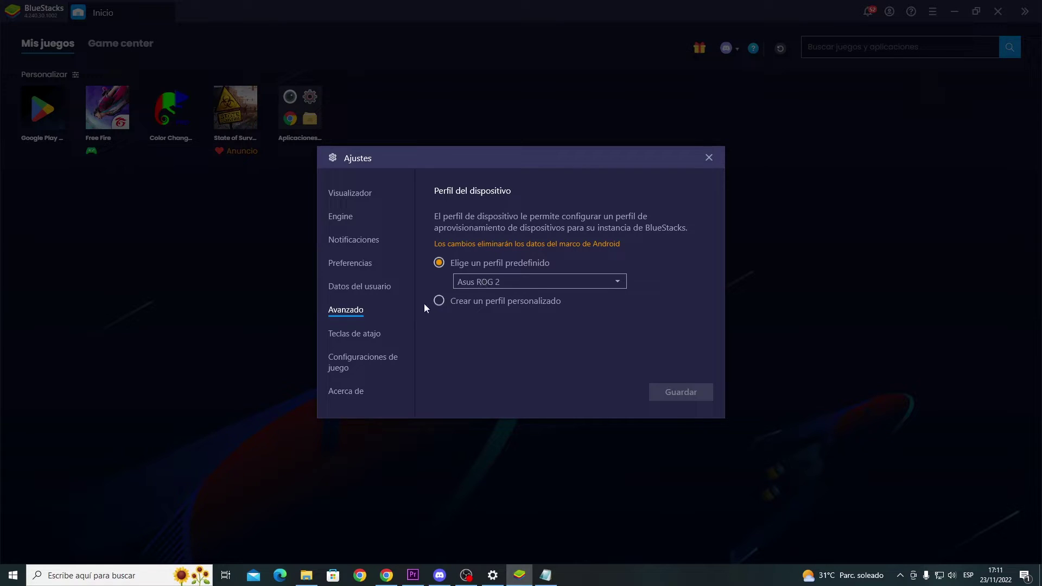
Recheck the Engine frame-rate and ABI options, and close the settings and the system applications folder
left_click(358, 286)
left_click(354, 264)
left_click(354, 240)
left_click(347, 215)
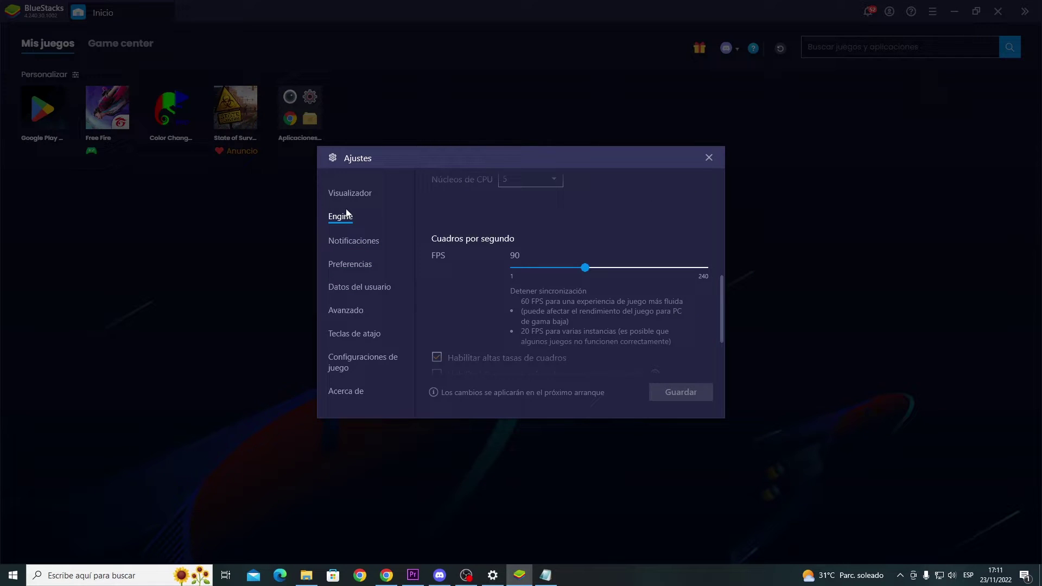
scroll(715, 311, "down", 3)
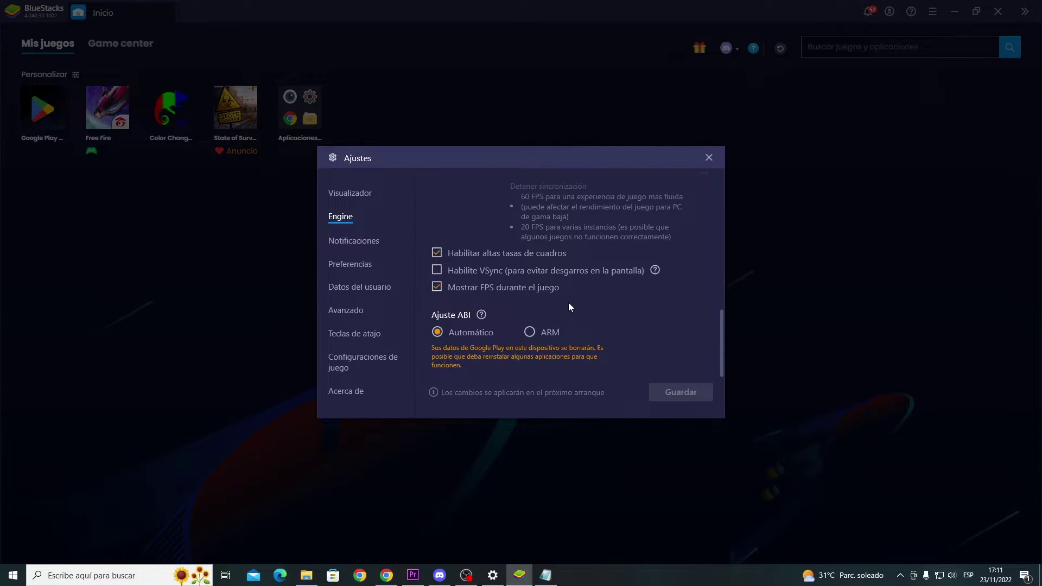
left_click(708, 157)
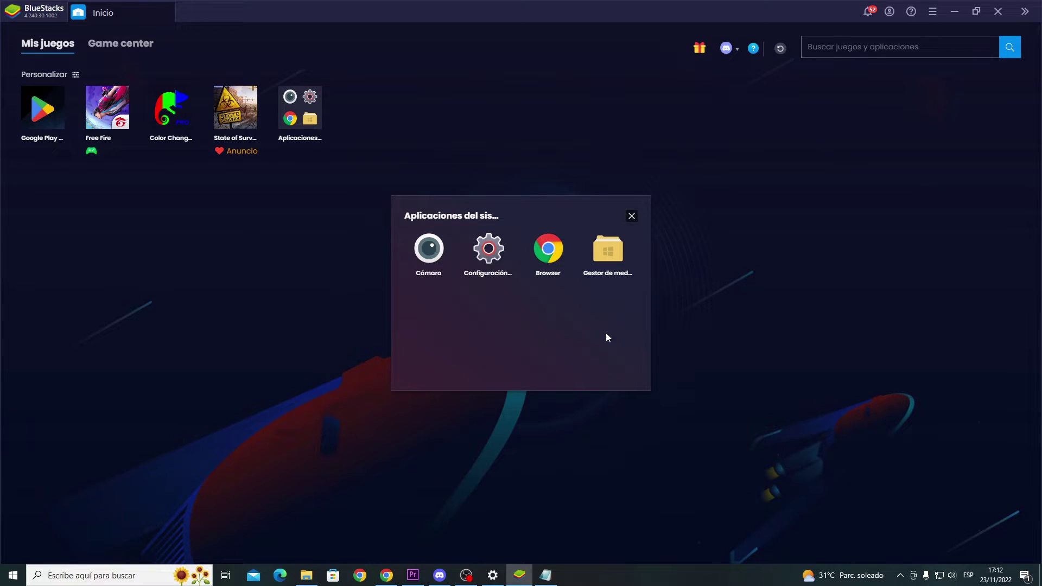
left_click(723, 266)
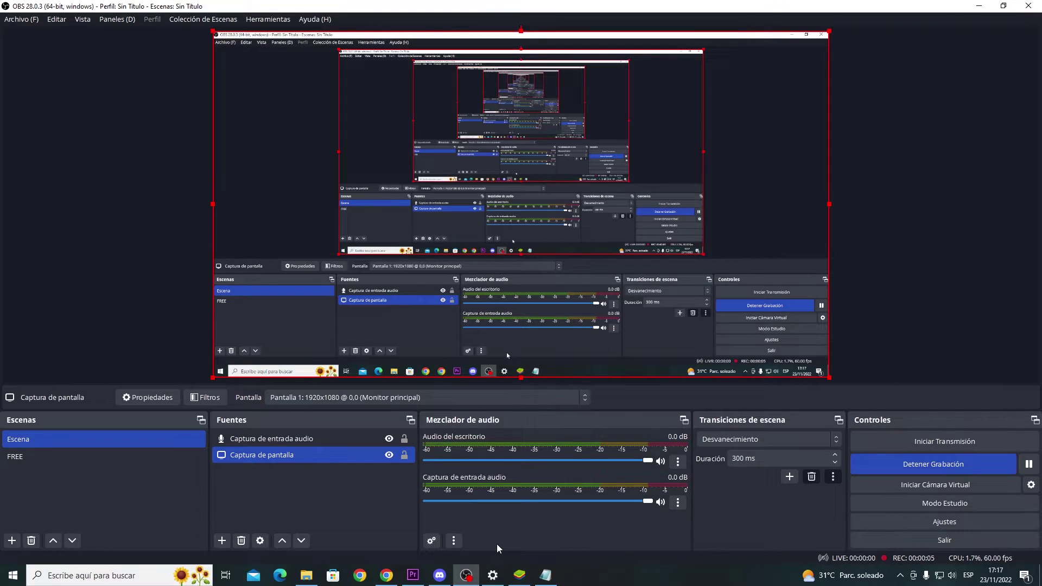
Switch to Chrome, dismiss the Urban VPN site's notification request, and open the UrbanVPN app to connect to United States
left_click(386, 575)
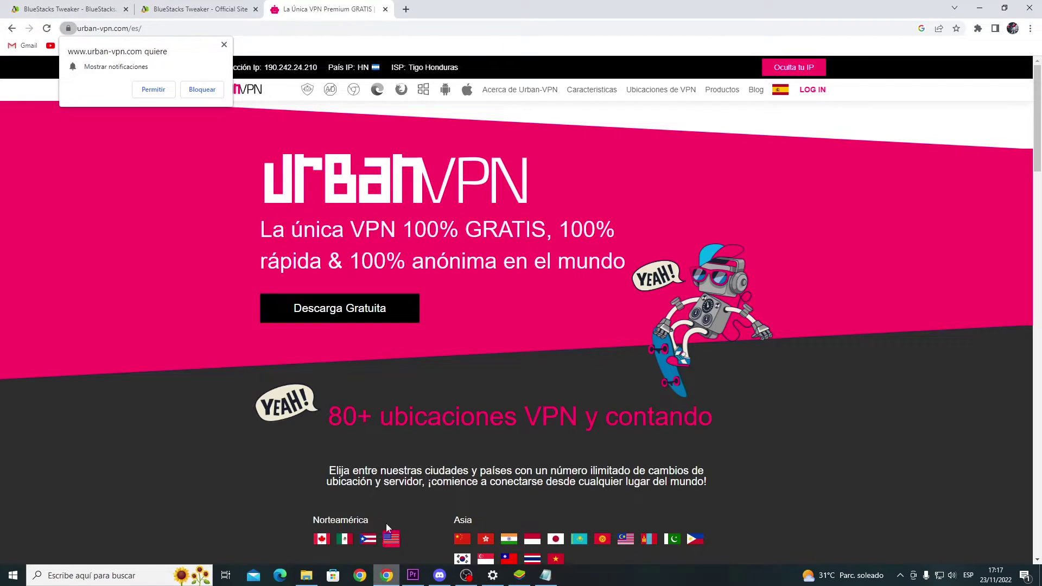
left_click(223, 45)
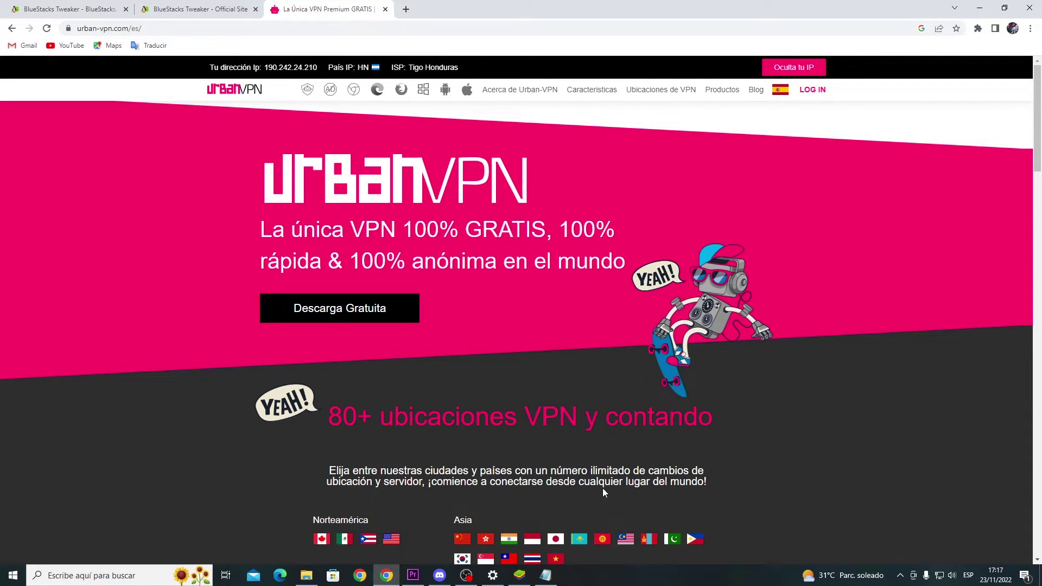
left_click(900, 575)
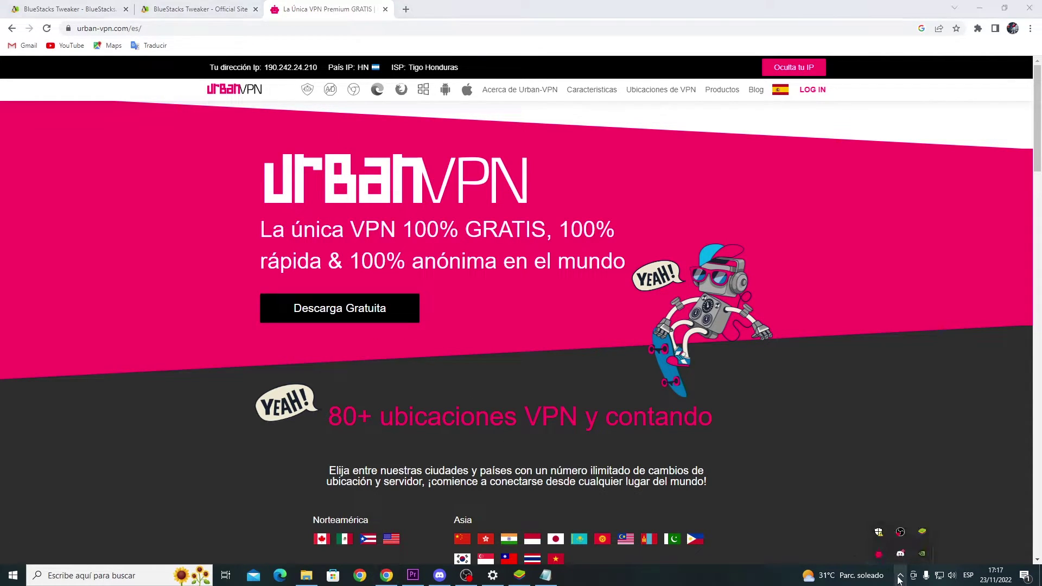
left_click(879, 554)
scroll(696, 371, "down", 12)
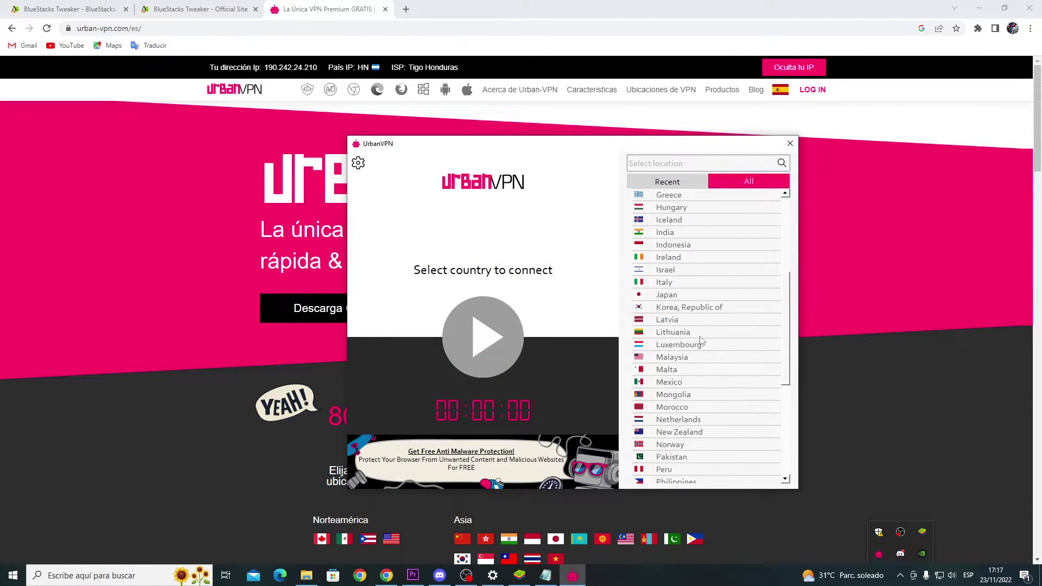
left_click(683, 458)
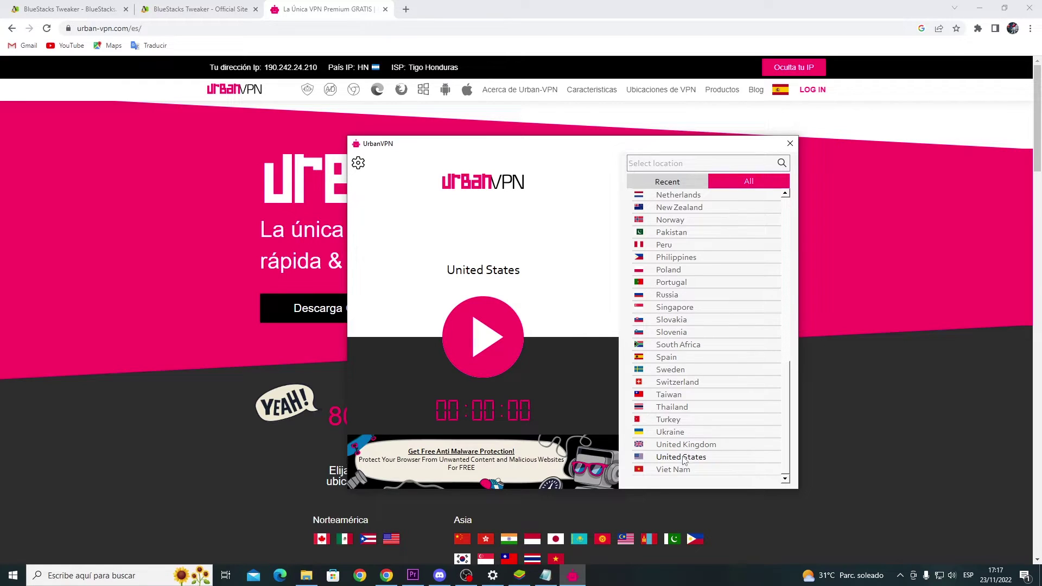
left_click(480, 336)
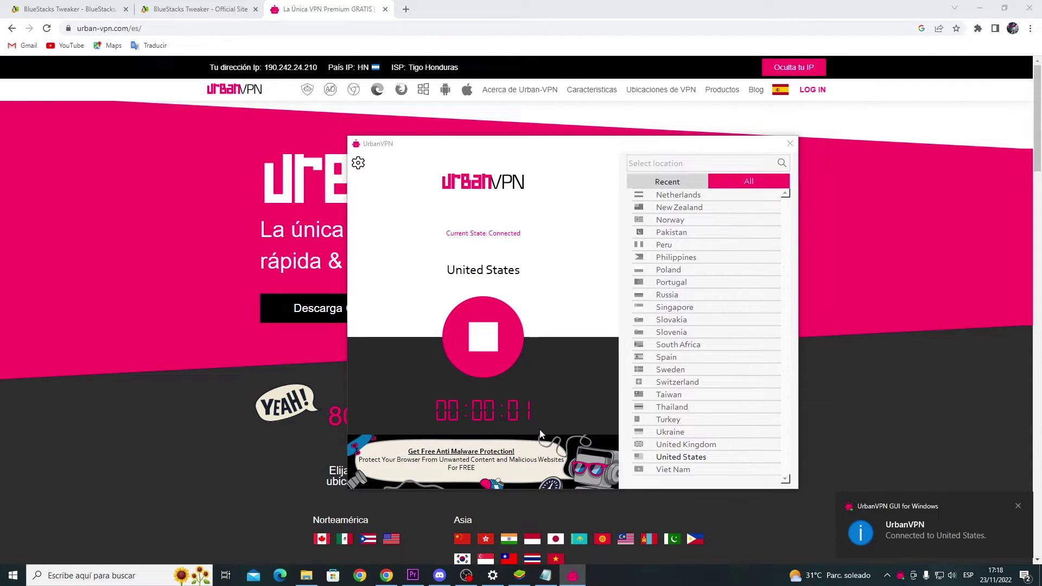
Switch to BlueStacks and launch Garena Free Fire from the game search results
left_click(519, 575)
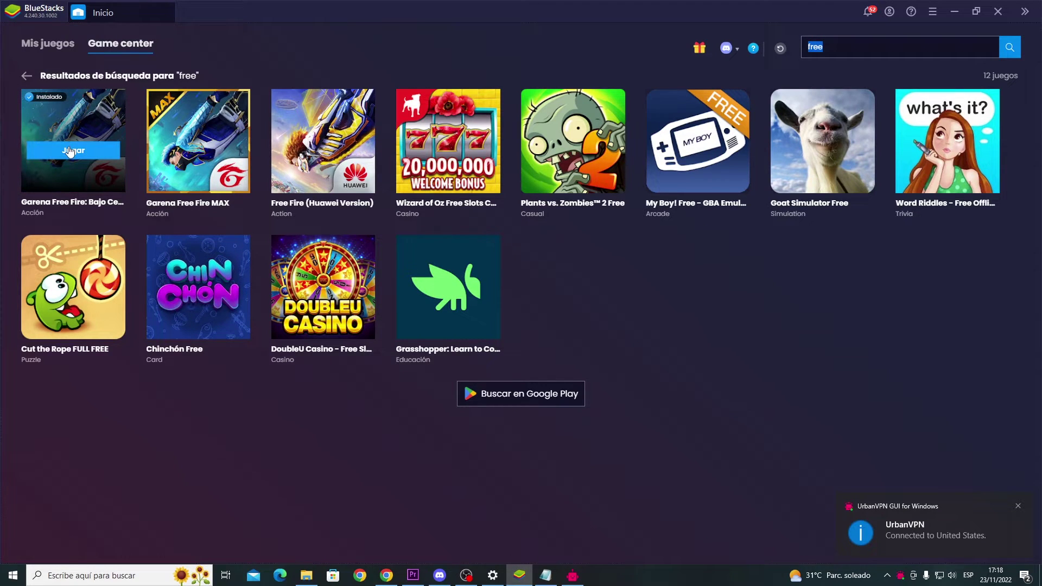
left_click(70, 149)
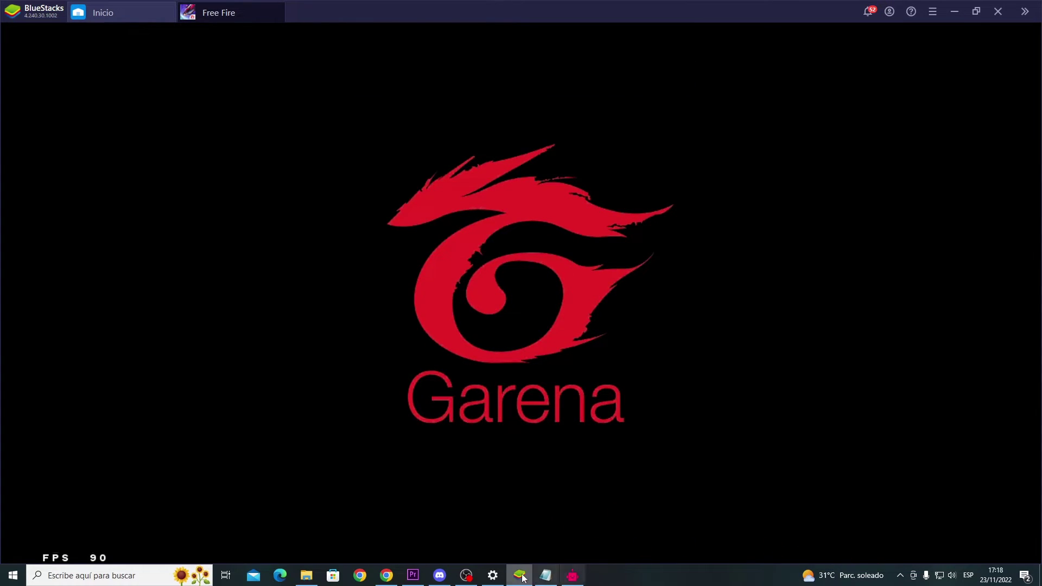
left_click(466, 575)
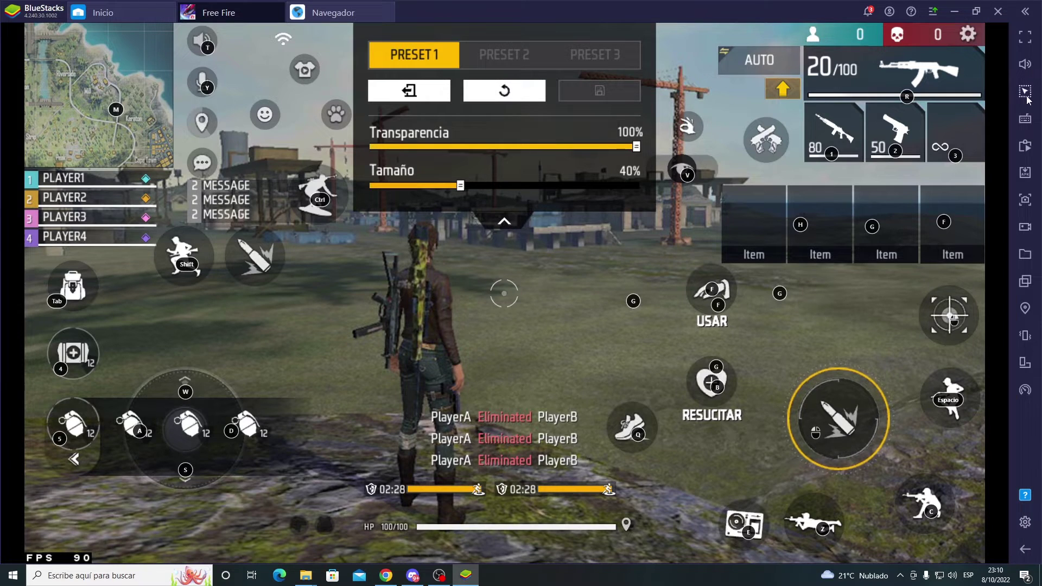
Open the controls editor and import the Botones Mejorados scheme from BotonesMejorados.cfg in the Descargas folder
left_click(1025, 118)
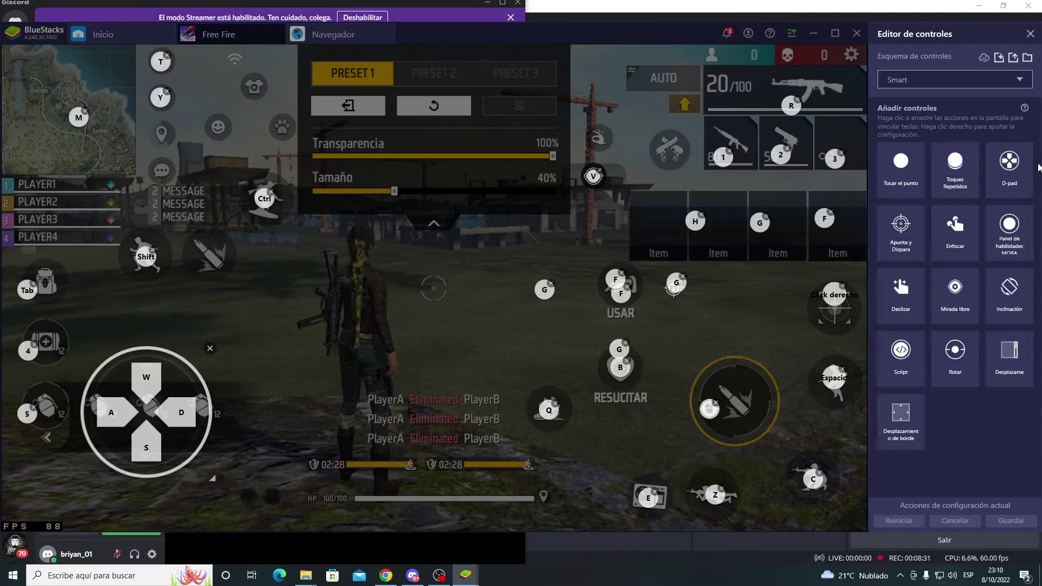
left_click(999, 58)
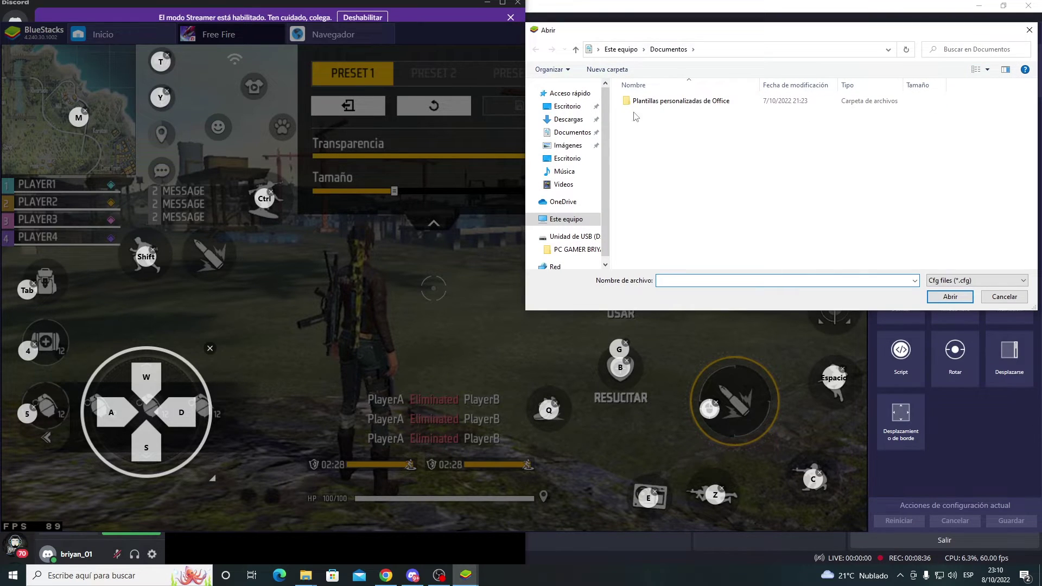
left_click(568, 119)
left_click(664, 115)
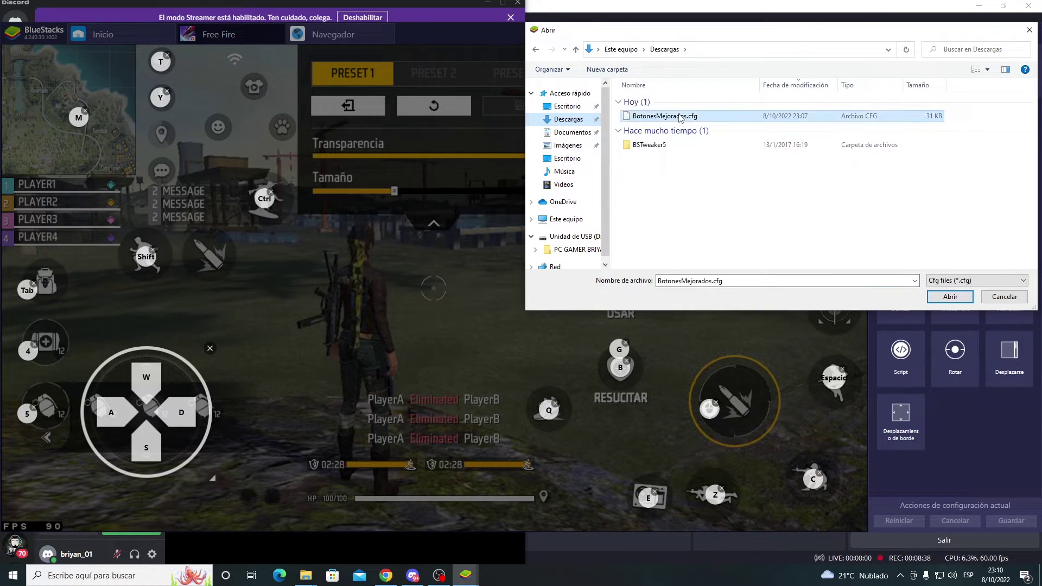
left_click(949, 296)
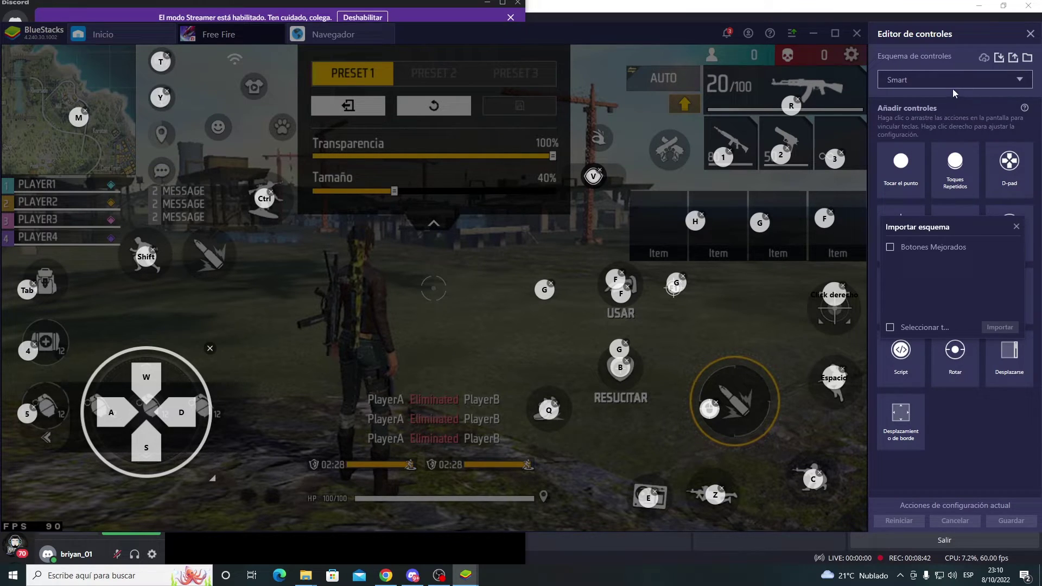
left_click(890, 247)
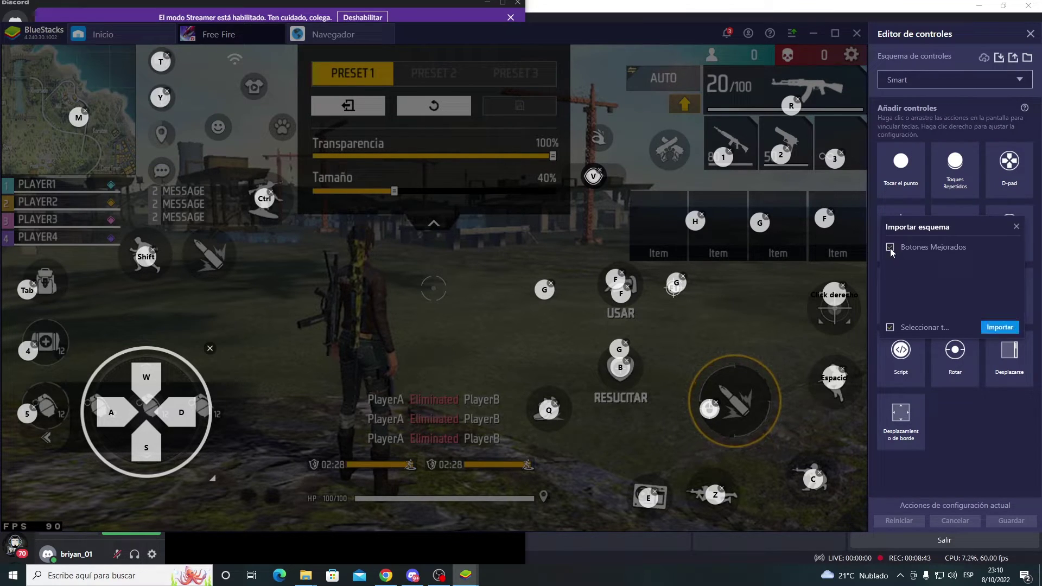
left_click(999, 327)
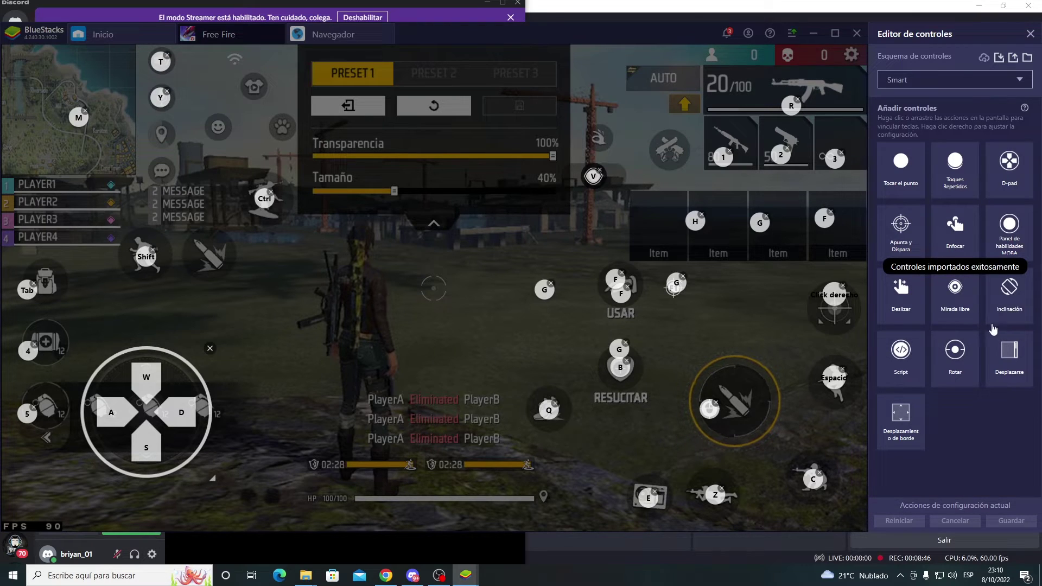
Switch the Free Fire control scheme to Botones Mejorados
left_click(977, 80)
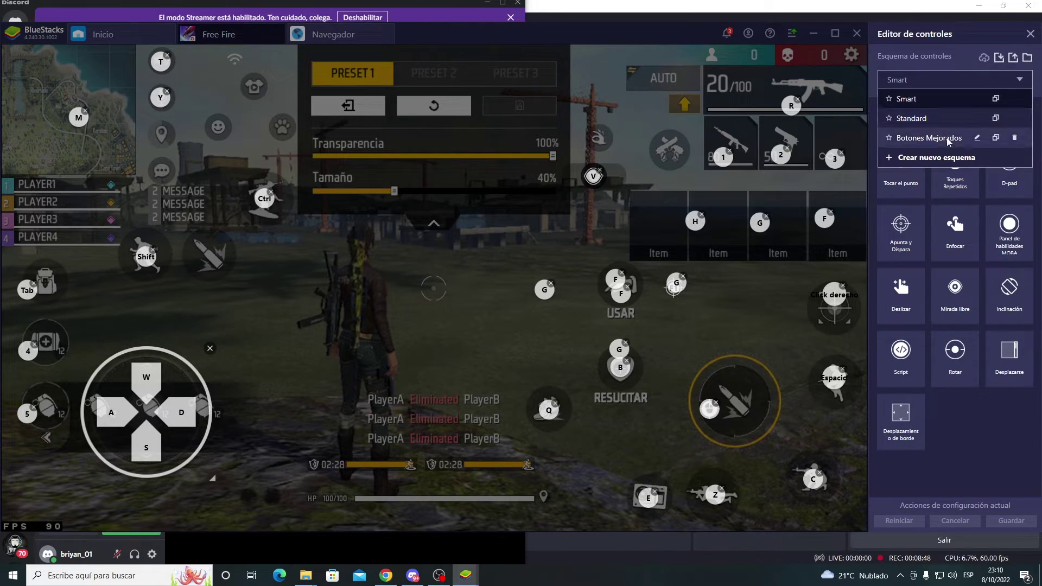
left_click(913, 139)
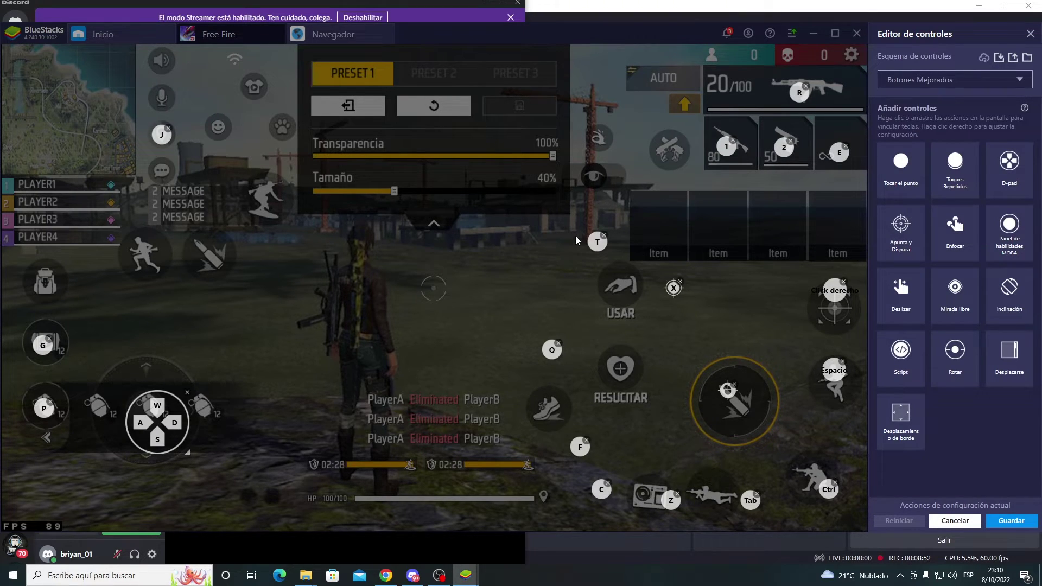